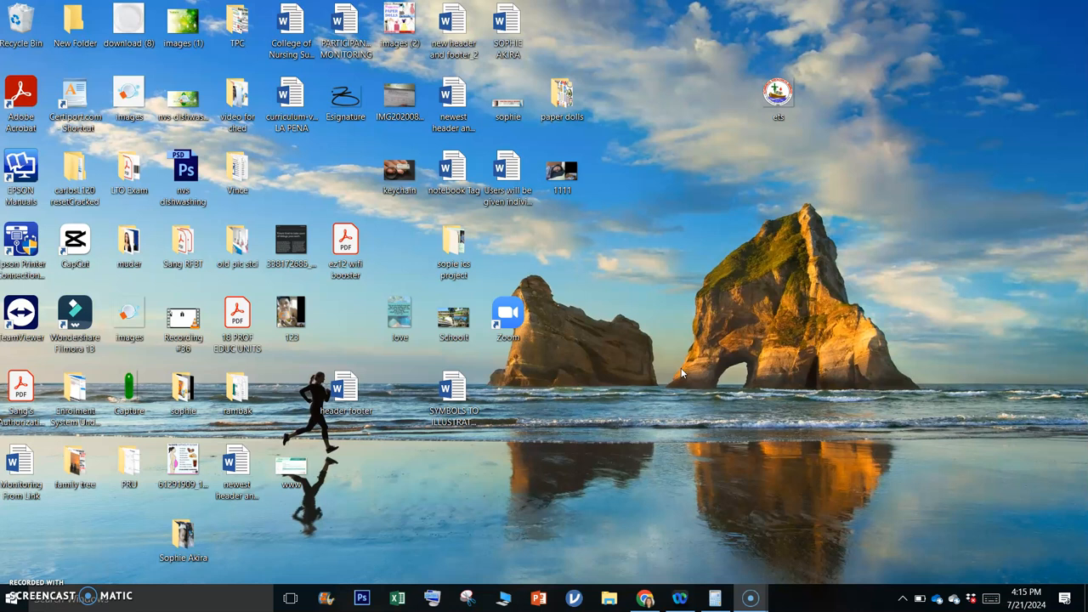
- Launch Word and create a new blank document
{"action": "left_click", "coordinate": [104, 600]}
{"action": "type", "text": "word"}
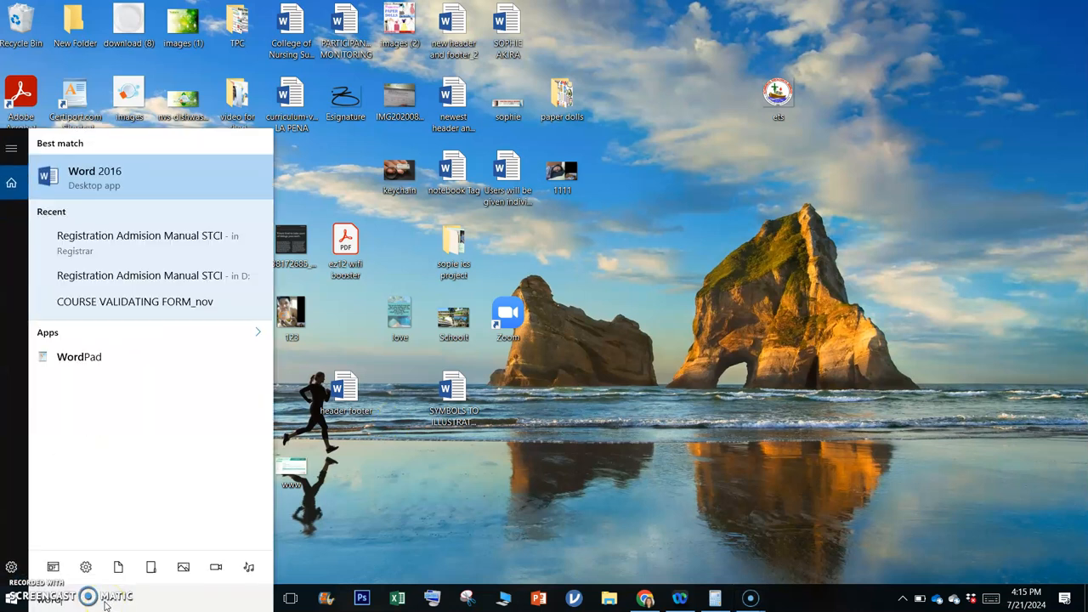
{"action": "key", "text": "Return"}
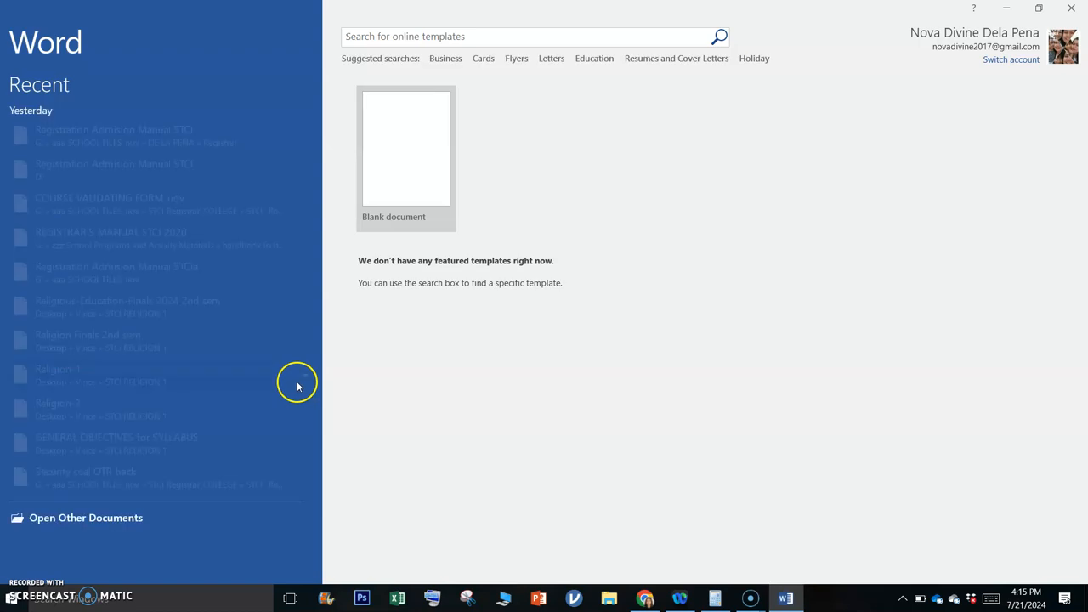
{"action": "left_click", "coordinate": [404, 172]}
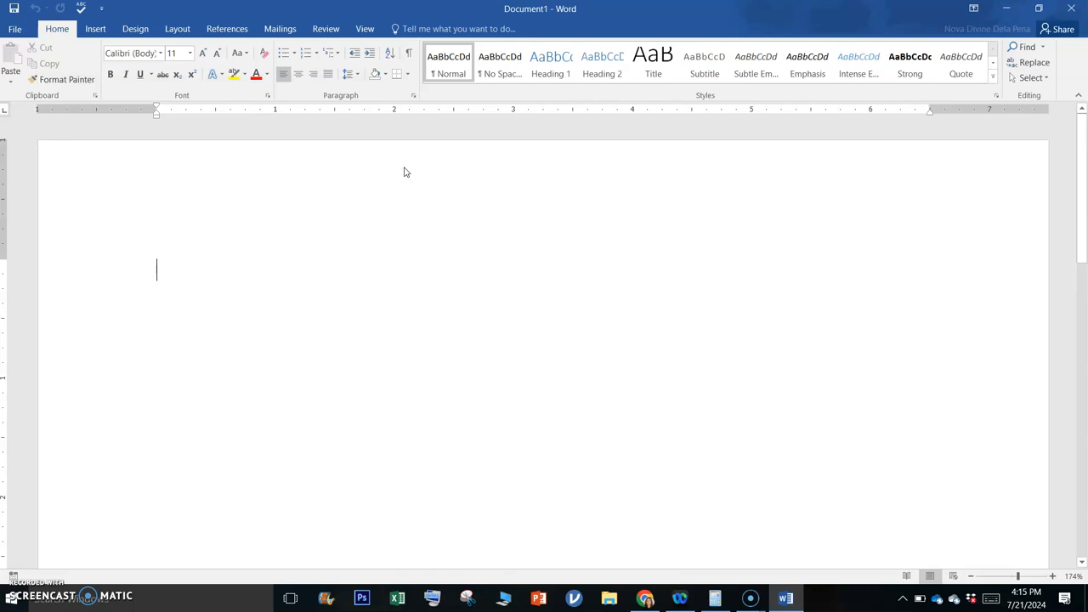
- Enter the centred heading "Title page" on the document's first line
{"action": "left_click", "coordinate": [418, 182]}
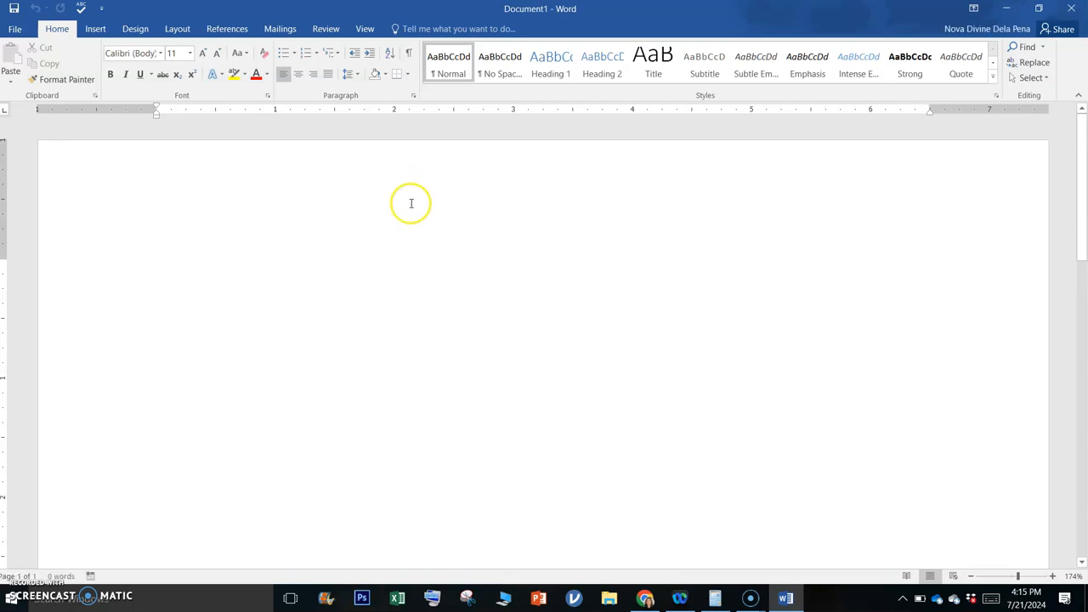
{"action": "key", "text": "ctrl+e"}
{"action": "type", "text": "title page"}
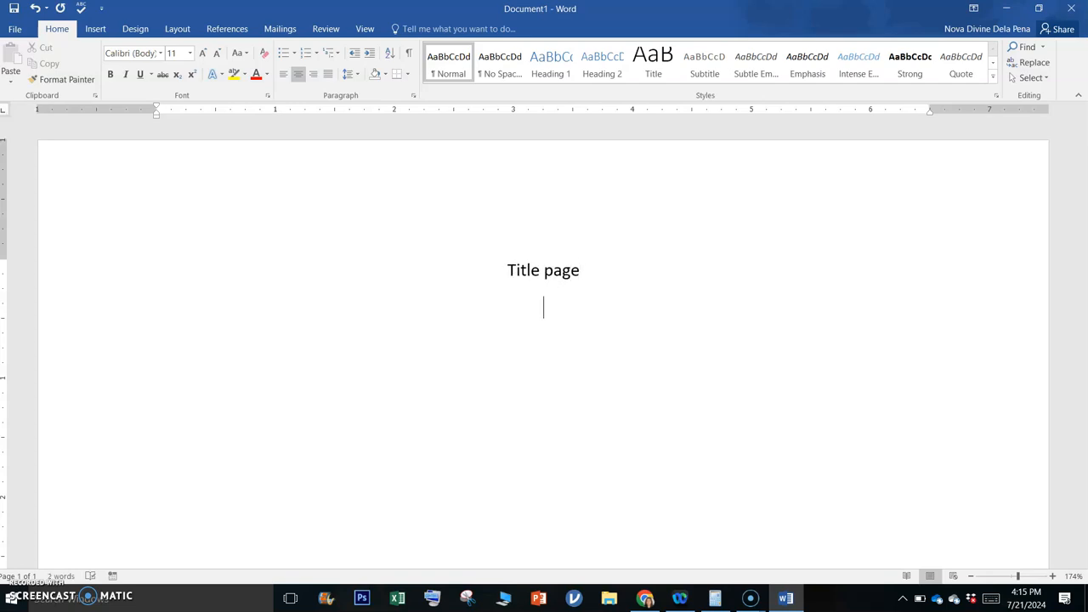
- Format the "Title page" heading in Times New Roman, size 16, and convert it to uppercase
{"action": "left_click_drag", "start_coordinate": [503, 267], "coordinate": [646, 269]}
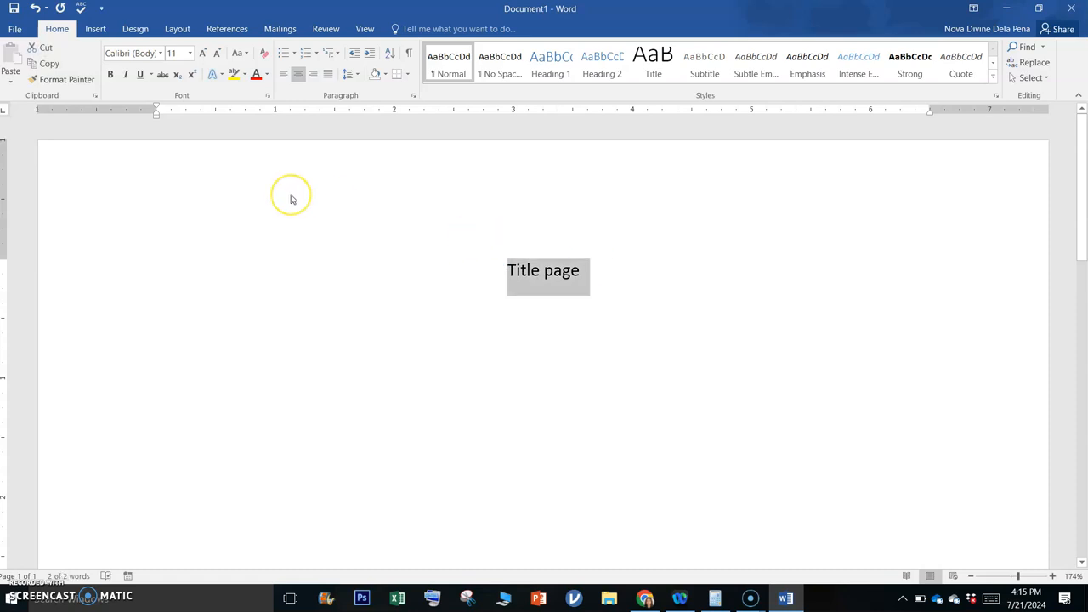
{"action": "left_click", "coordinate": [162, 57]}
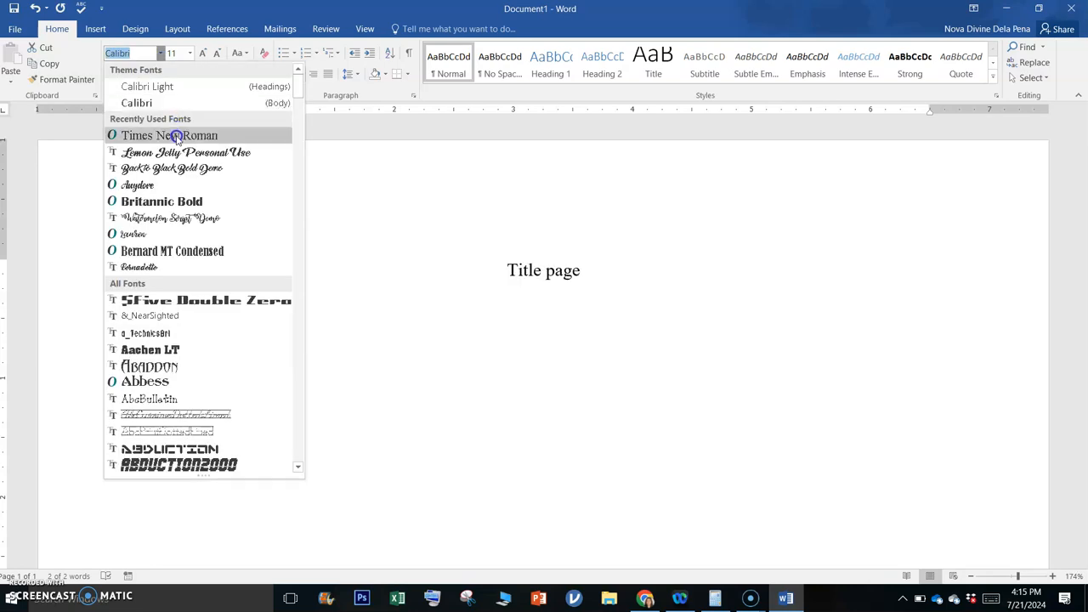
{"action": "left_click", "coordinate": [174, 134]}
{"action": "left_click", "coordinate": [189, 53]}
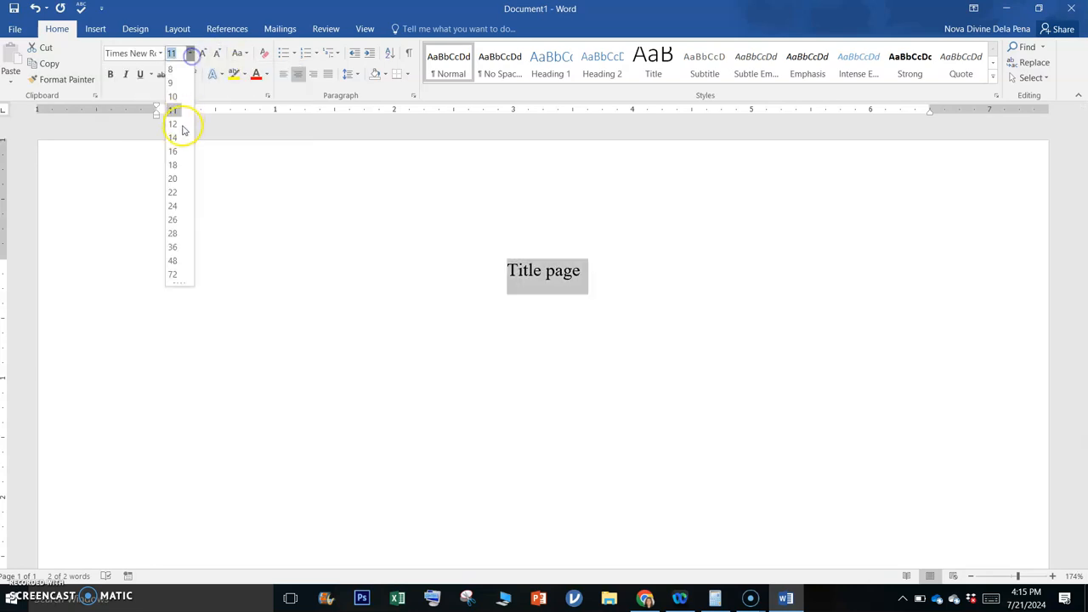
{"action": "left_click", "coordinate": [175, 158]}
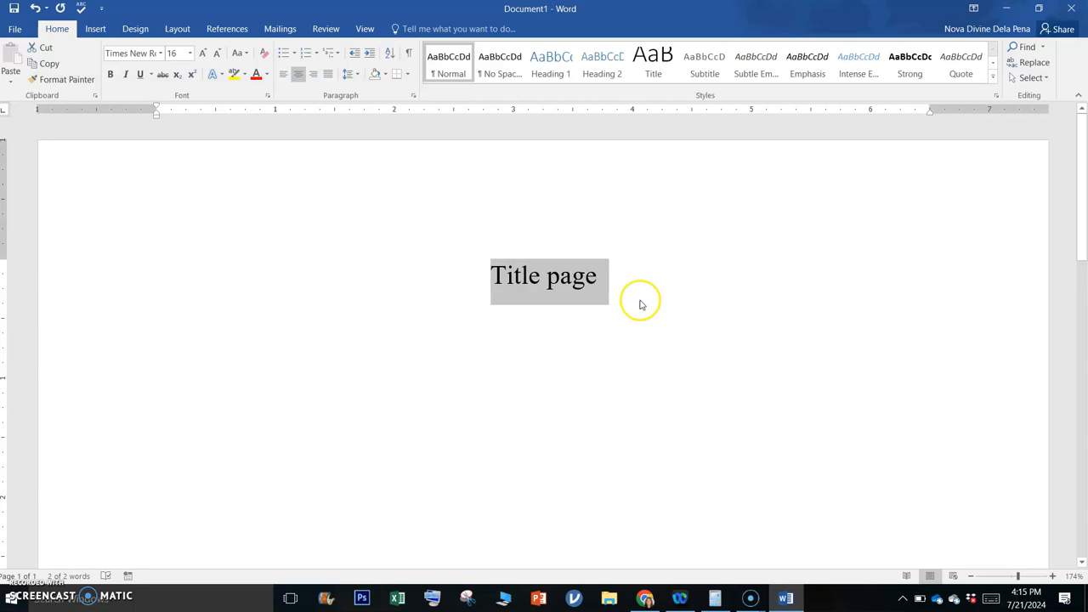
{"action": "key", "text": "XF86AudioLowerVolume"}
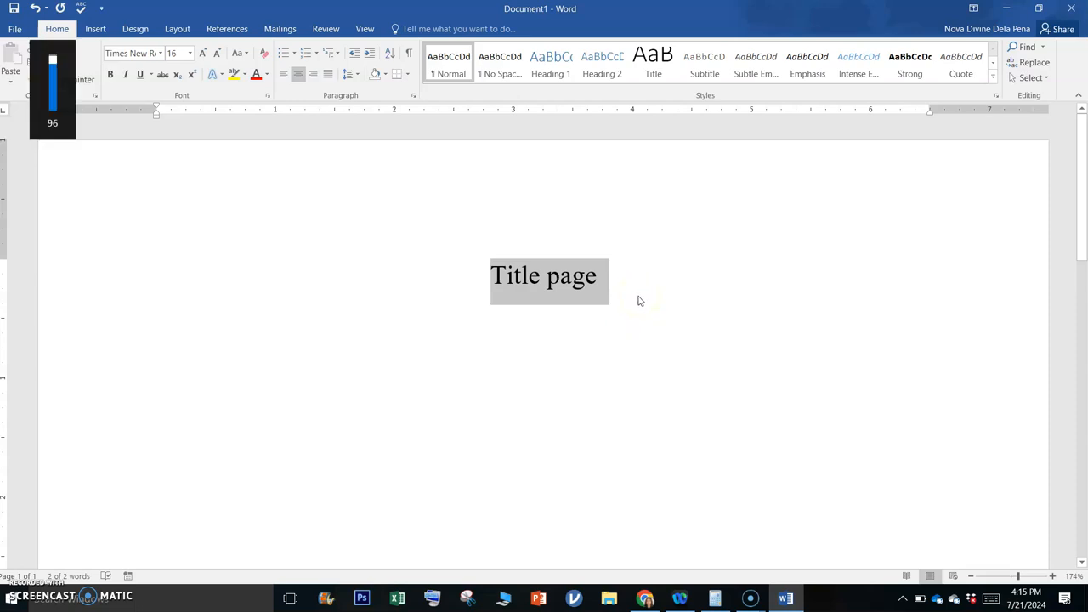
{"action": "key", "text": "shift+F3"}
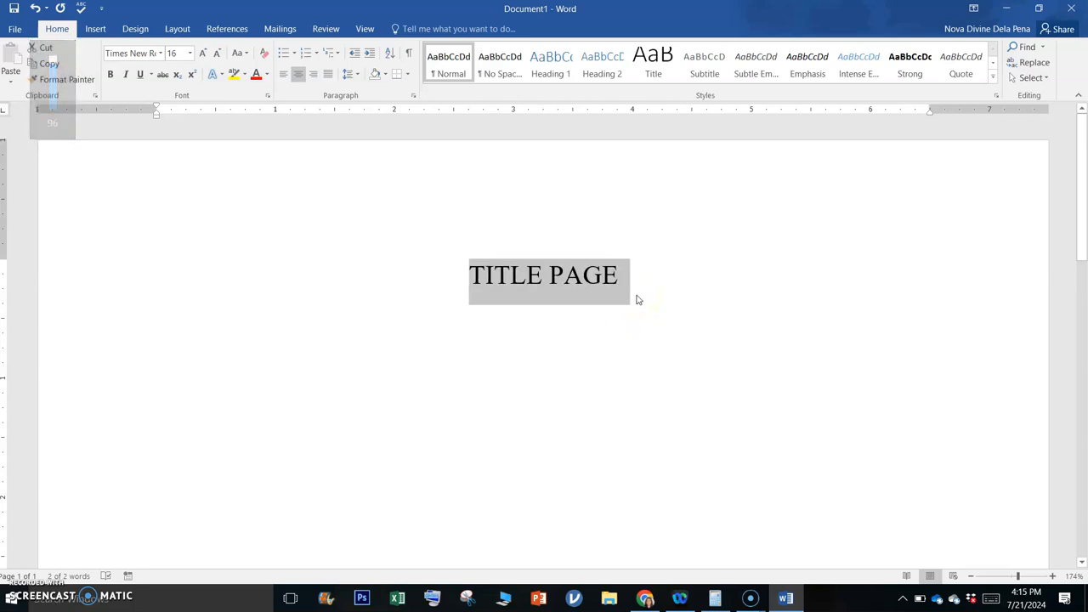
- Add empty lines below the title until page two starts and enter the heading "Acknowledgement" there
{"action": "left_click", "coordinate": [710, 301]}
{"action": "key", "text": "Return"}
{"action": "key", "text": "Return"}
{"action": "key", "text": "Return"}
{"action": "key", "text": "Return"}
{"action": "key", "text": "Return"}
{"action": "key", "text": "Return"}
{"action": "key", "text": "Return"}
{"action": "key", "text": "Return"}
{"action": "key", "text": "Return"}
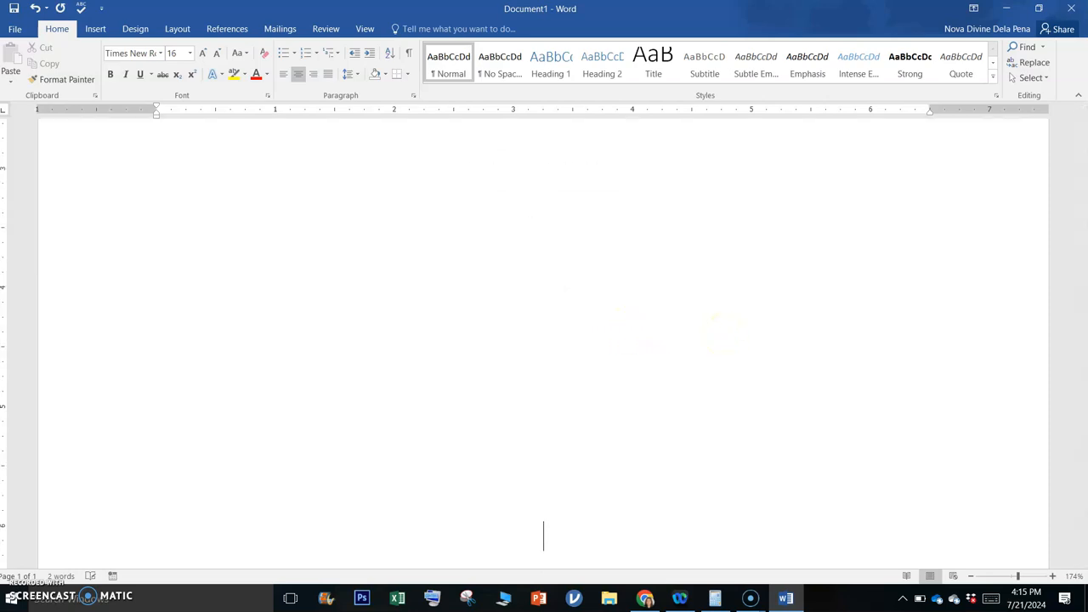
{"action": "key", "text": "Return"}
{"action": "key", "text": "Return"}
{"action": "key", "text": "Return"}
{"action": "key", "text": "Return"}
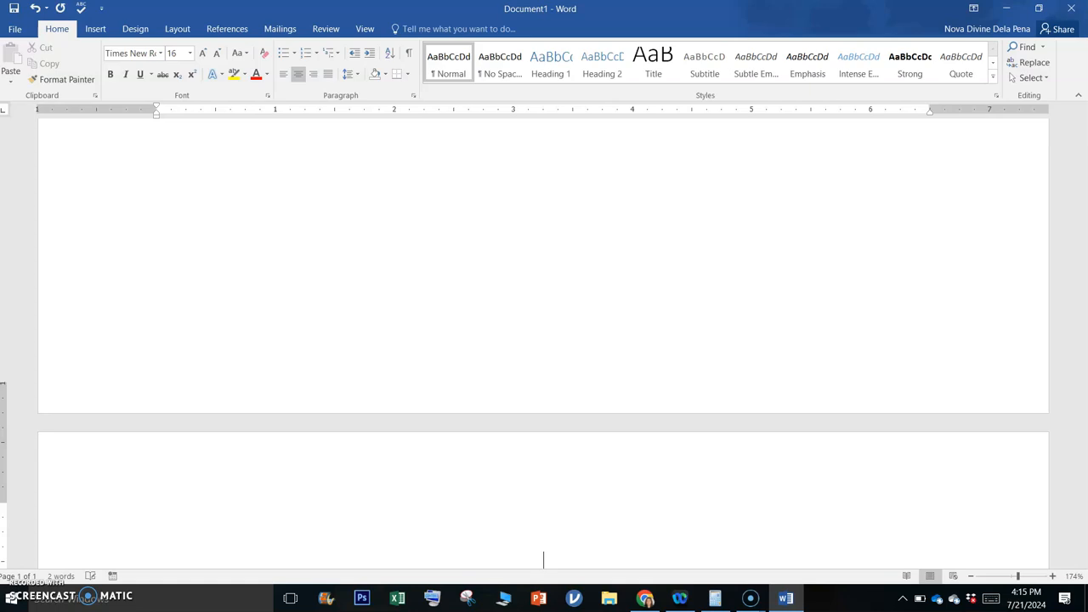
{"action": "type", "text": "a"}
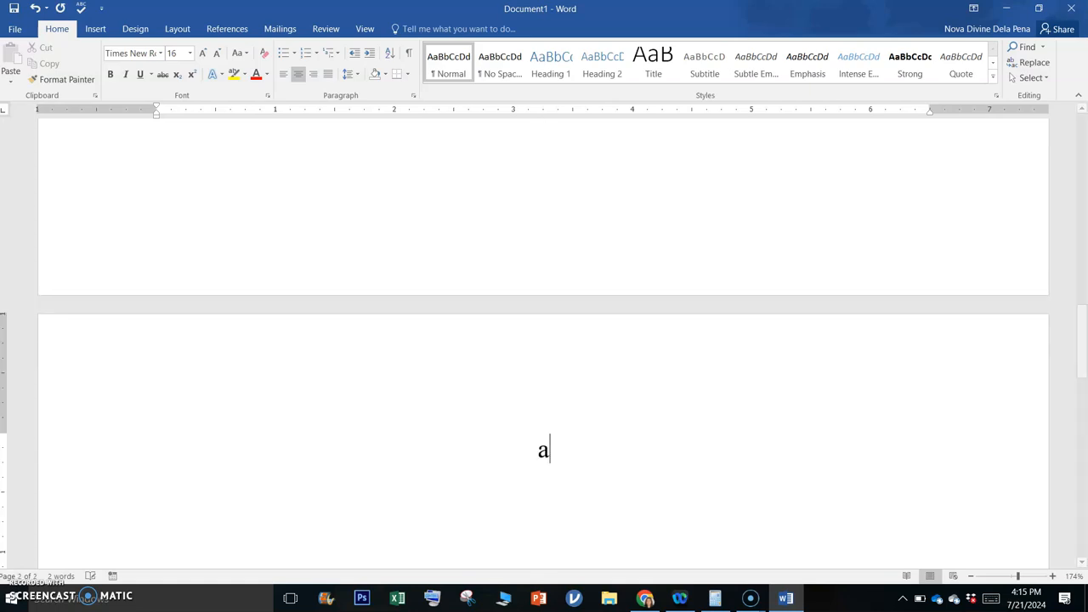
{"action": "type", "text": "cknowledgement"}
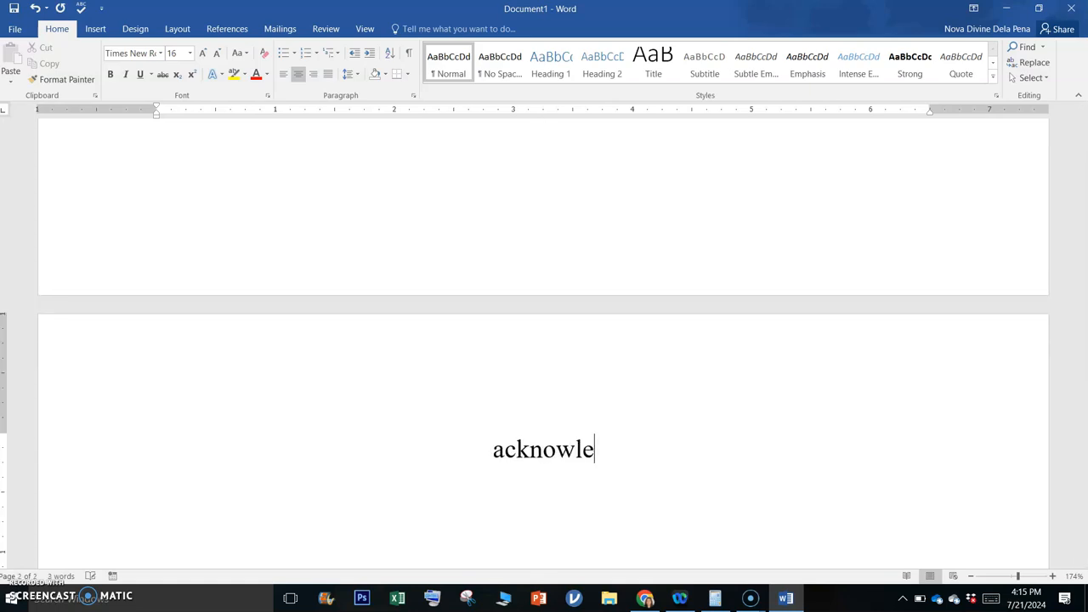
{"action": "key", "text": "Return"}
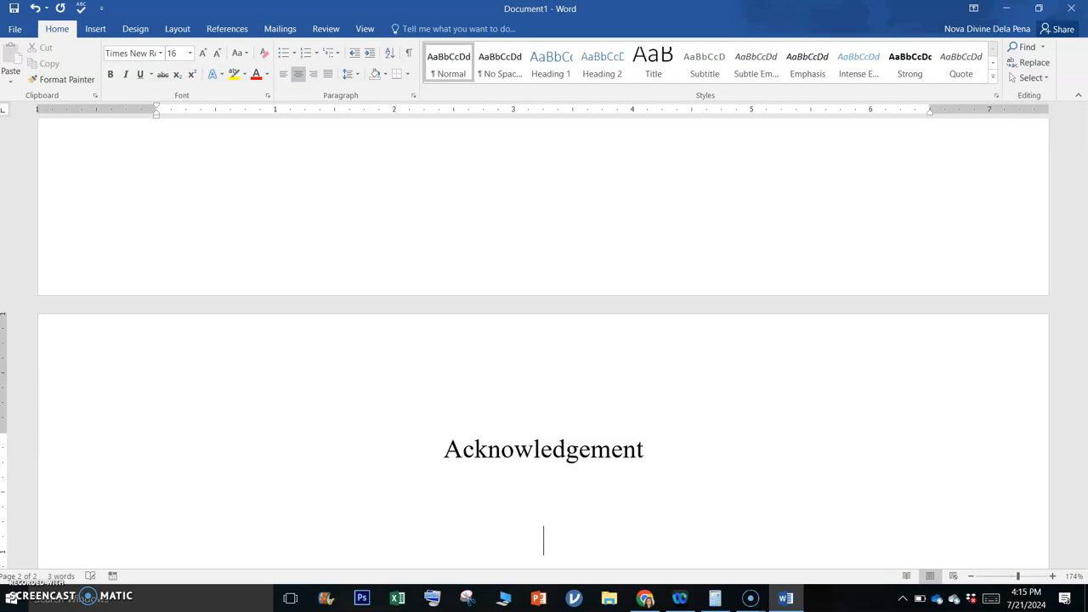
- Add empty lines below the acknowledgement heading until page three starts and enter the heading "Abstract" there
{"action": "key", "text": "Return"}
{"action": "key", "text": "Return"}
{"action": "key", "text": "Return"}
{"action": "key", "text": "Return"}
{"action": "key", "text": "Return"}
{"action": "key", "text": "Return"}
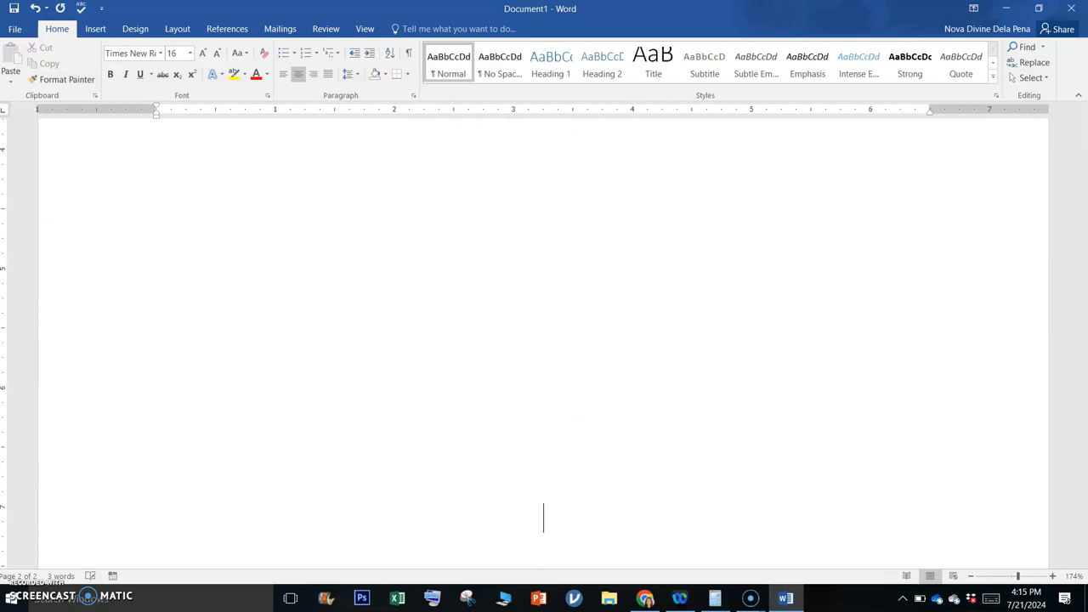
{"action": "key", "text": "Return"}
{"action": "key", "text": "Return"}
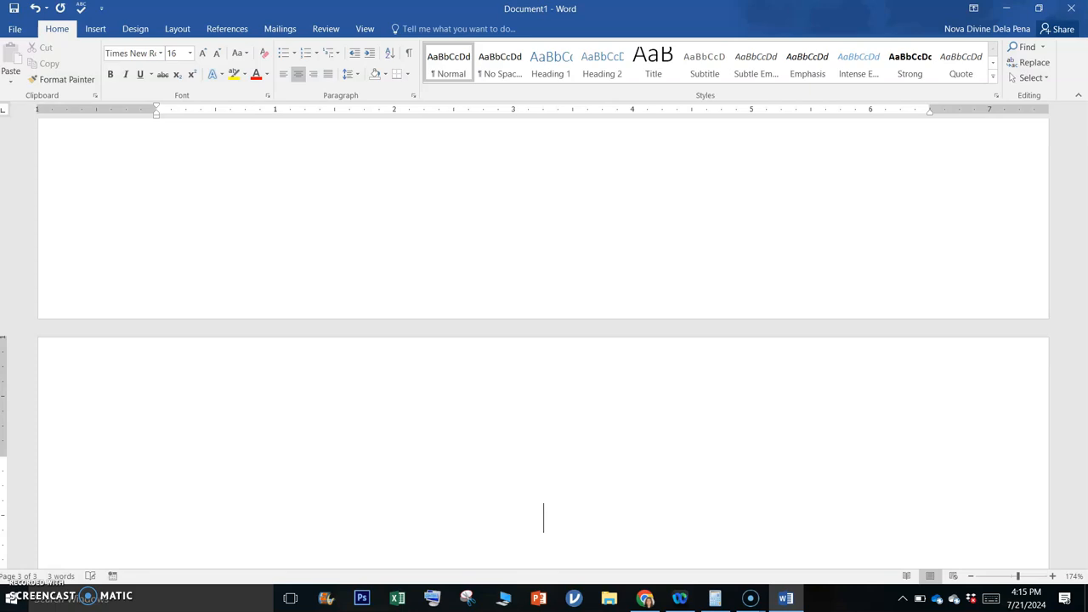
{"action": "key", "text": "BackSpace"}
{"action": "type", "text": "abs"}
{"action": "key", "text": "BackSpace"}
{"action": "key", "text": "BackSpace"}
{"action": "key", "text": "Return"}
{"action": "type", "text": "abstract"}
- Add empty lines below the abstract heading until page four starts and enter the uppercase heading "TABLE OF CONTENTS" there
{"action": "key", "text": "Return"}
{"action": "key", "text": "Return"}
{"action": "key", "text": "Return"}
{"action": "key", "text": "Return"}
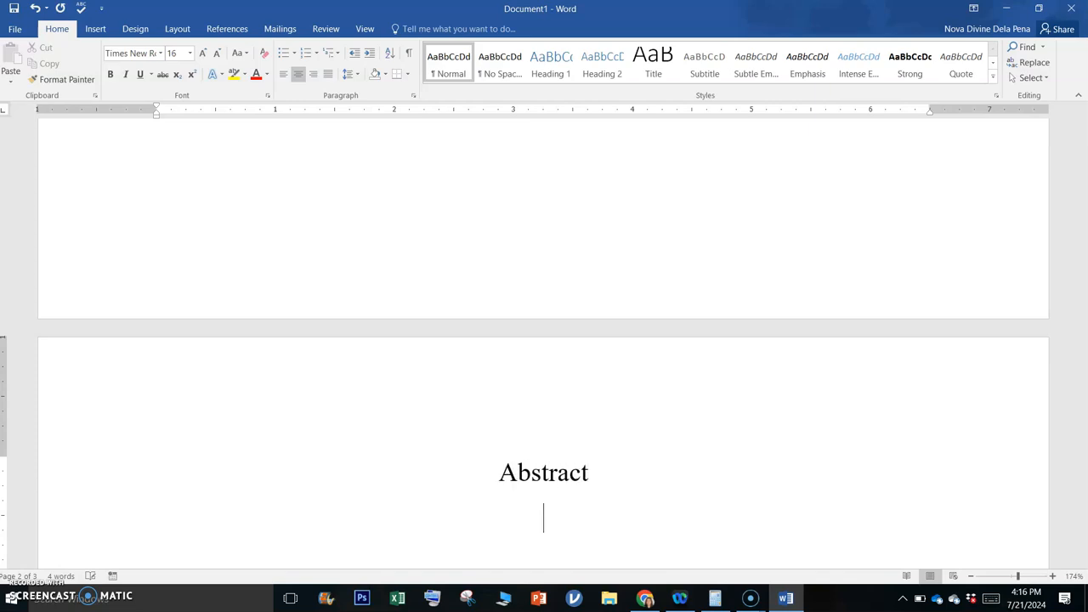
{"action": "key", "text": "Return"}
{"action": "key", "text": "Return"}
{"action": "key", "text": "Return"}
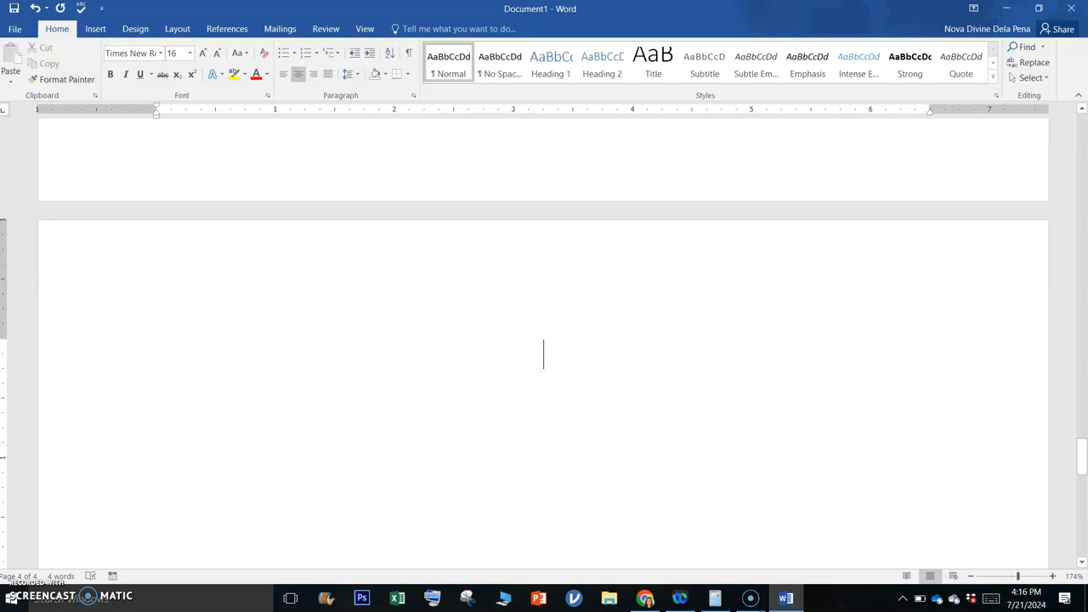
{"action": "key", "text": "BackSpace"}
{"action": "key", "text": "Return"}
{"action": "type", "text": "tab"}
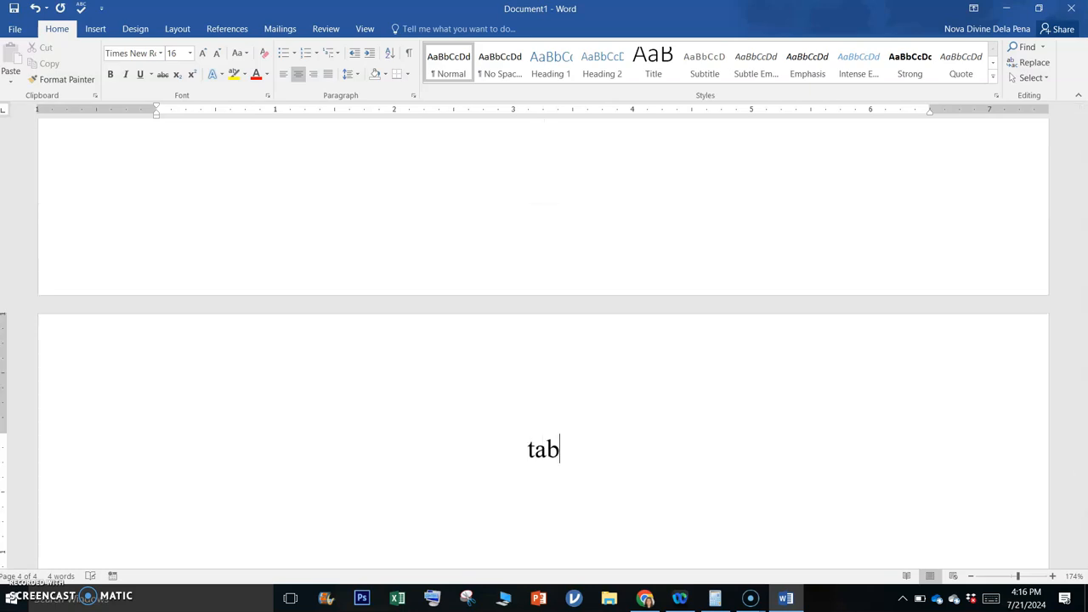
{"action": "type", "text": "le of content"}
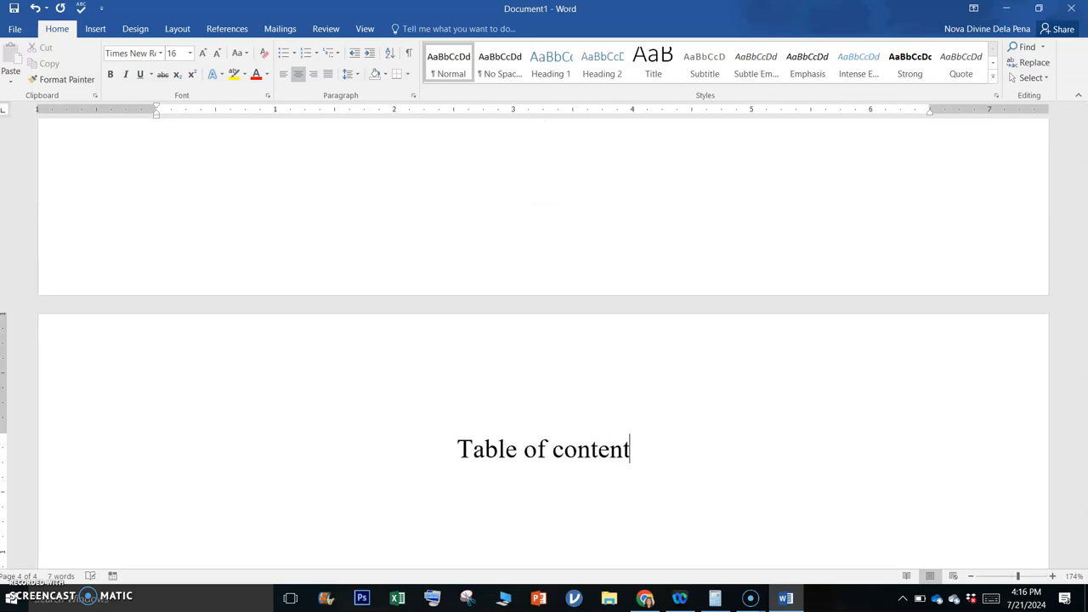
{"action": "type", "text": "s"}
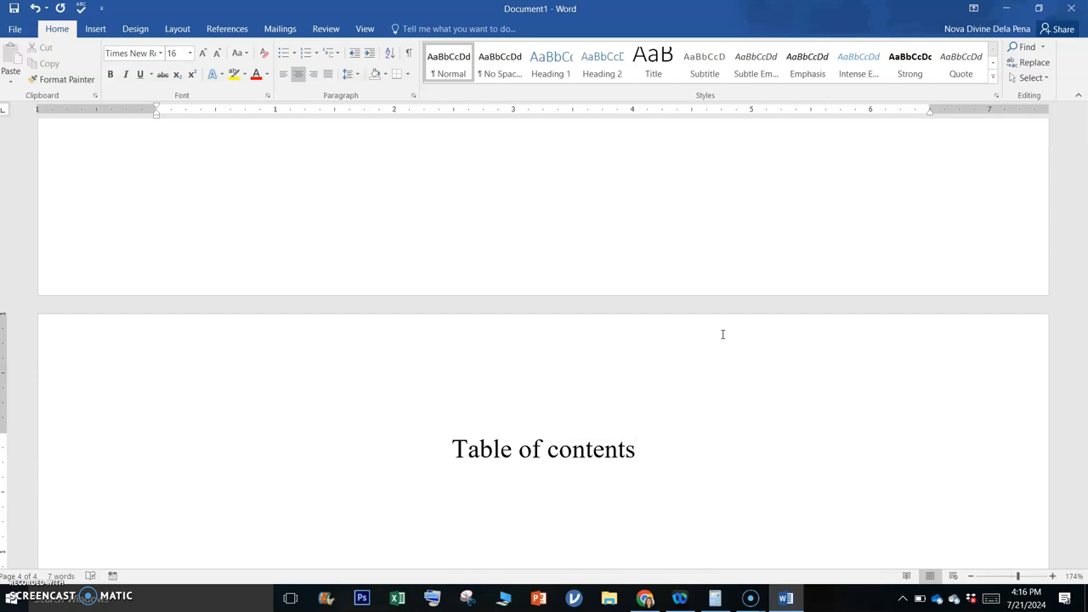
{"action": "triple_click", "coordinate": [723, 334]}
{"action": "key", "text": "shift+F3"}
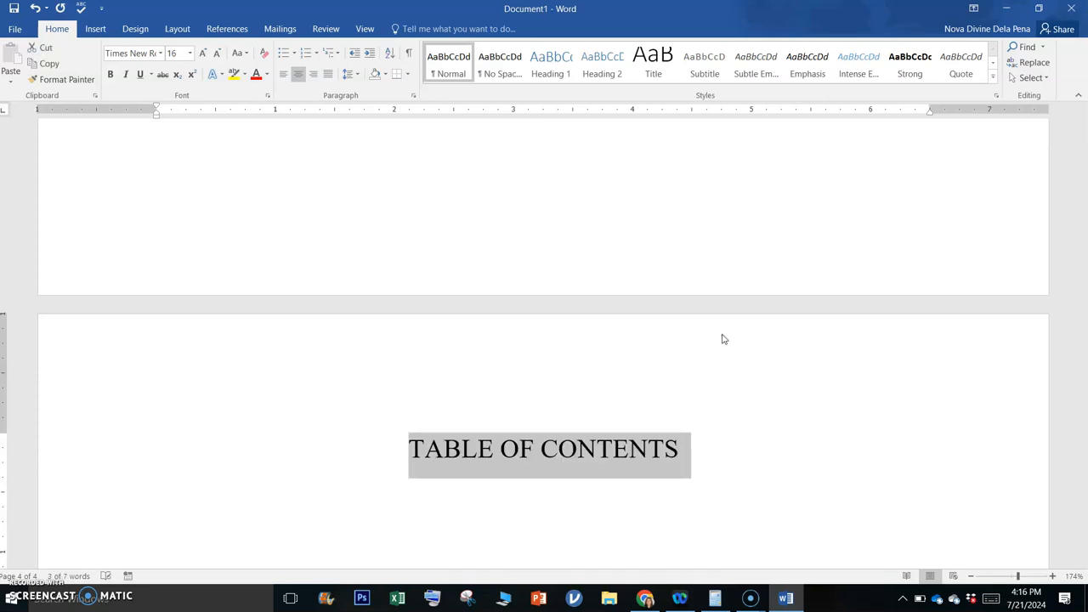
- Add empty lines below the table of contents heading until page five starts and enter the heading "CHAPTER 1" there
{"action": "left_click", "coordinate": [710, 453]}
{"action": "key", "text": "Return"}
{"action": "key", "text": "Return"}
{"action": "key", "text": "Return"}
{"action": "key", "text": "Return"}
{"action": "key", "text": "Return"}
{"action": "key", "text": "Return"}
{"action": "key", "text": "Return"}
{"action": "key", "text": "Return"}
{"action": "key", "text": "Return"}
{"action": "key", "text": "Return"}
{"action": "key", "text": "Return"}
{"action": "key", "text": "Return"}
{"action": "key", "text": "Return"}
{"action": "key", "text": "Return"}
{"action": "key", "text": "Return"}
{"action": "key", "text": "Return"}
{"action": "key", "text": "Return"}
{"action": "key", "text": "Return"}
{"action": "key", "text": "Return"}
{"action": "key", "text": "Return"}
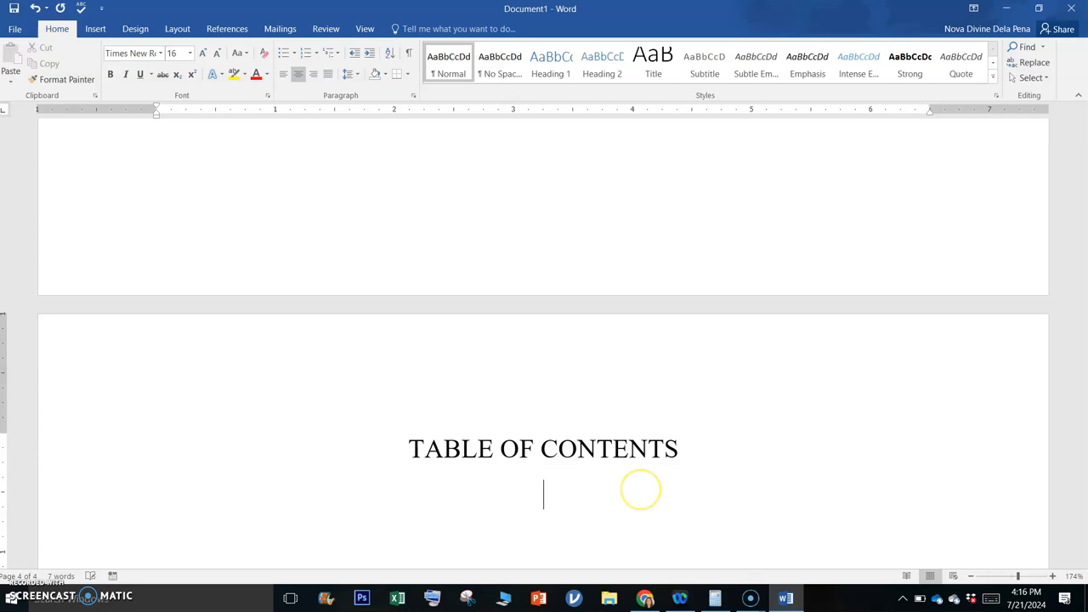
{"action": "key", "text": "Return"}
{"action": "key", "text": "Return"}
{"action": "key", "text": "Return"}
{"action": "key", "text": "Return"}
{"action": "key", "text": "Return"}
{"action": "key", "text": "Return"}
{"action": "key", "text": "Return"}
{"action": "key", "text": "Return"}
{"action": "key", "text": "Return"}
{"action": "key", "text": "Return"}
{"action": "key", "text": "Return"}
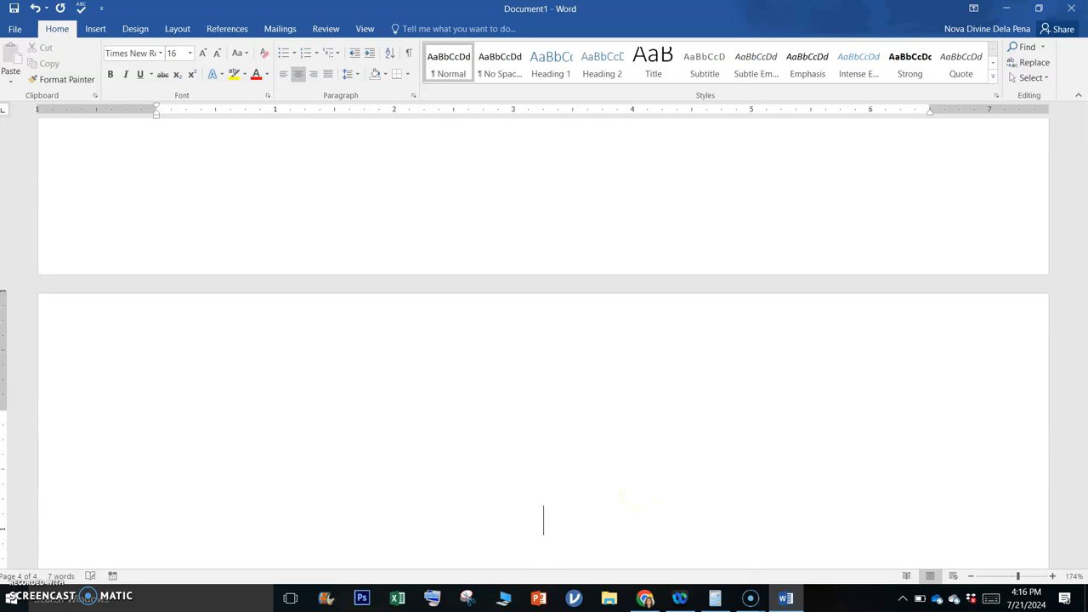
{"action": "key", "text": "BackSpace"}
{"action": "key", "text": "Return"}
{"action": "key", "text": "Caps_Lock"}
{"action": "type", "text": "CHAPTER 1"}
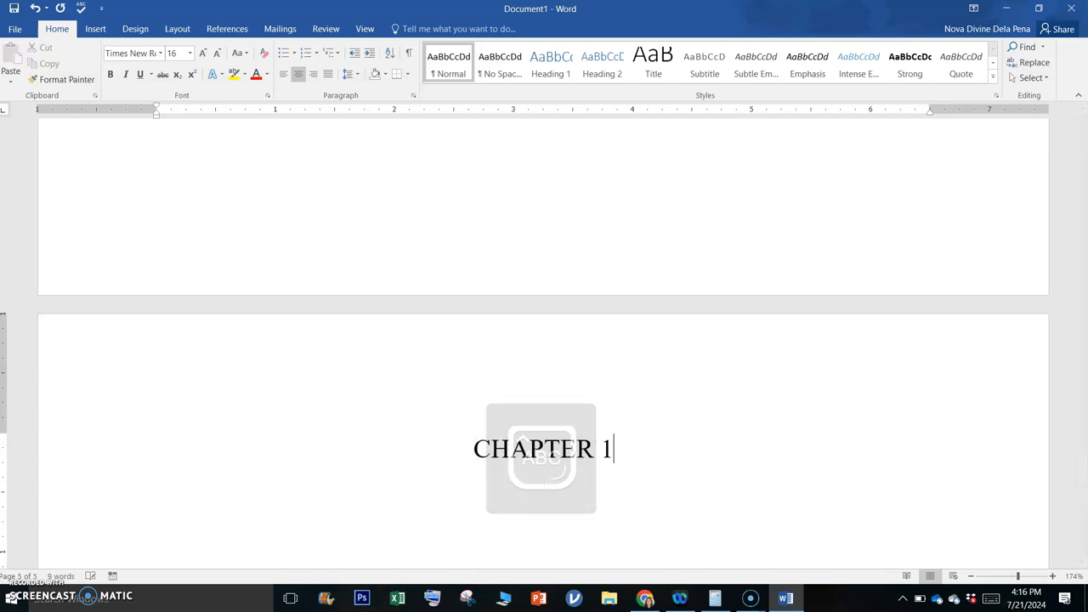
{"action": "key", "text": "Return"}
{"action": "key", "text": "Caps_Lock"}
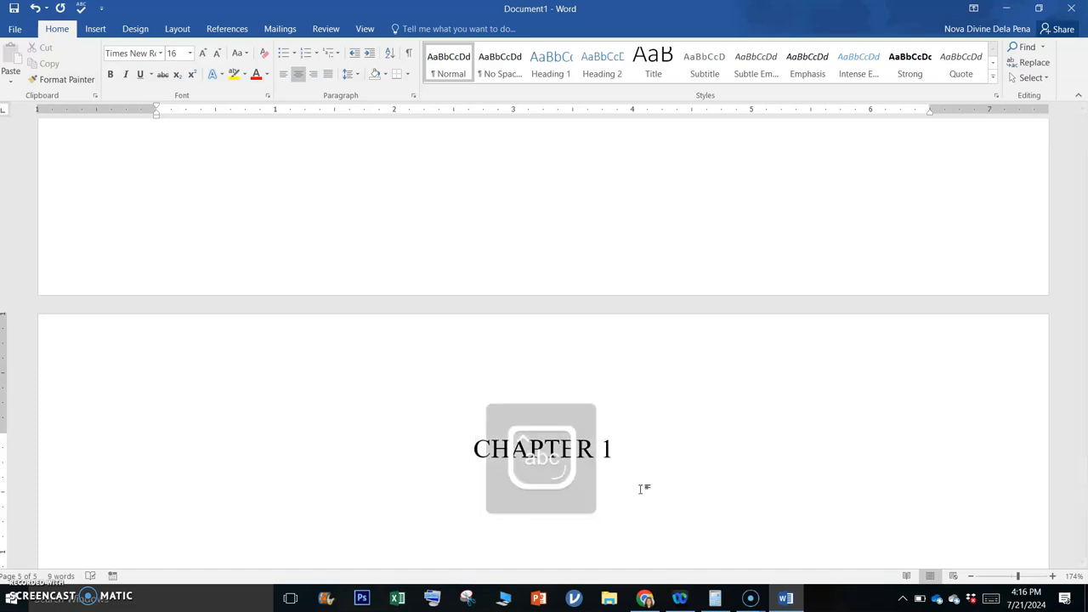
- Generate left-aligned sample text under the "CHAPTER 1" heading with =rand(50,5)
{"action": "key", "text": "ctrl+l"}
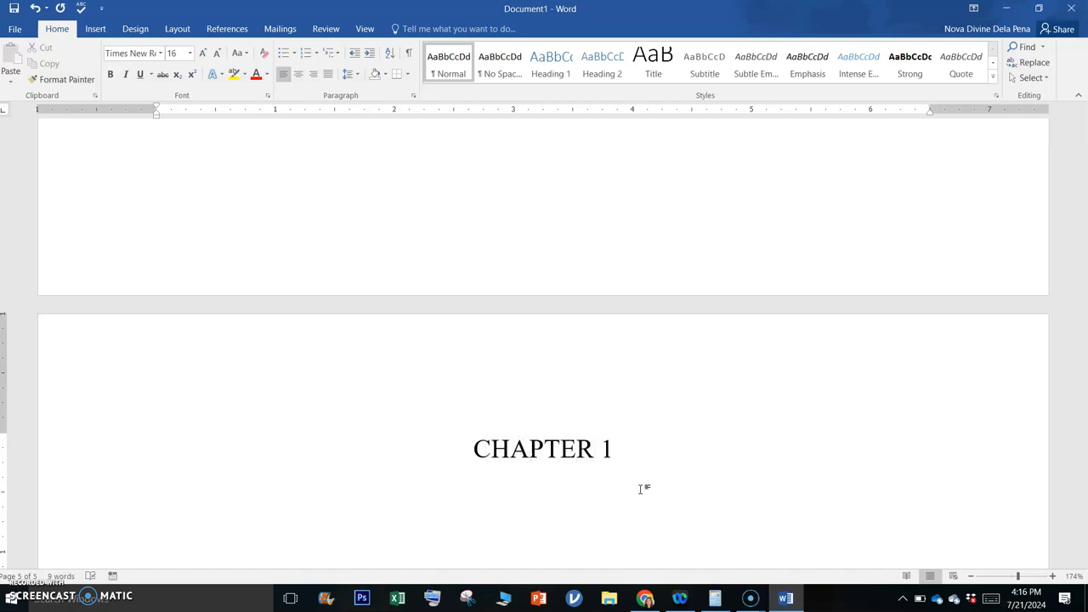
{"action": "type", "text": "=rand(50,5"}
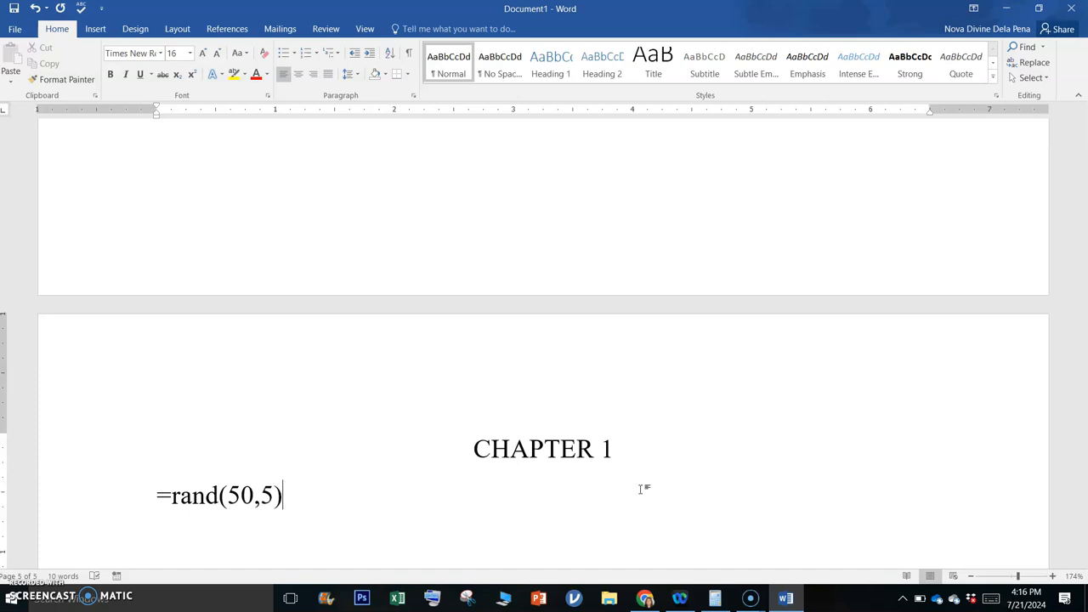
{"action": "key", "text": "Return"}
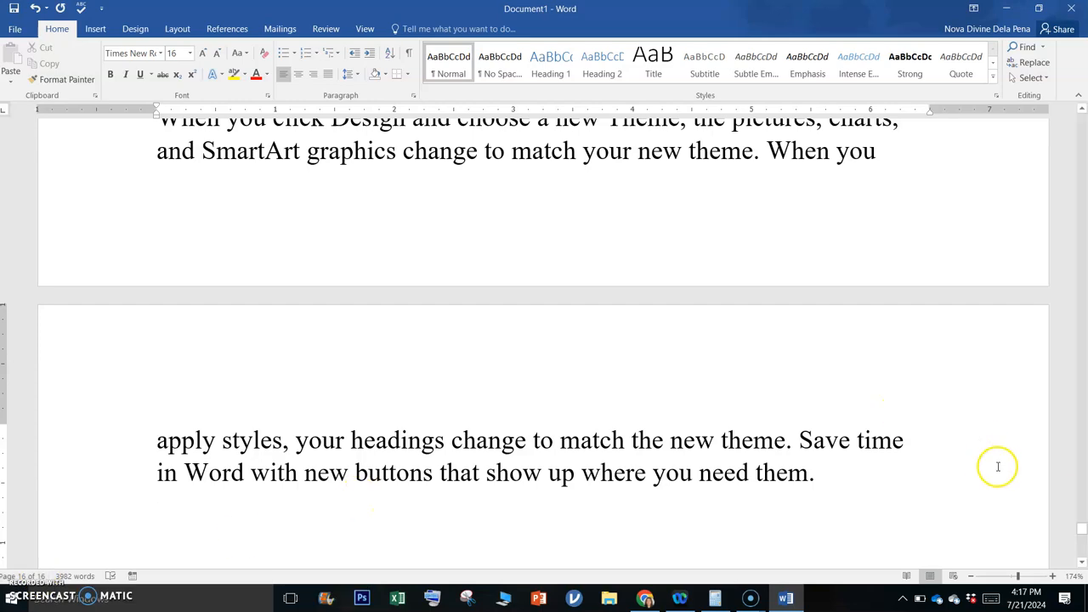
- Insert a page number at the top of the page in the title page's header, using the Plain Number 3 style
{"action": "left_click_drag", "start_coordinate": [1083, 531], "coordinate": [1084, 117]}
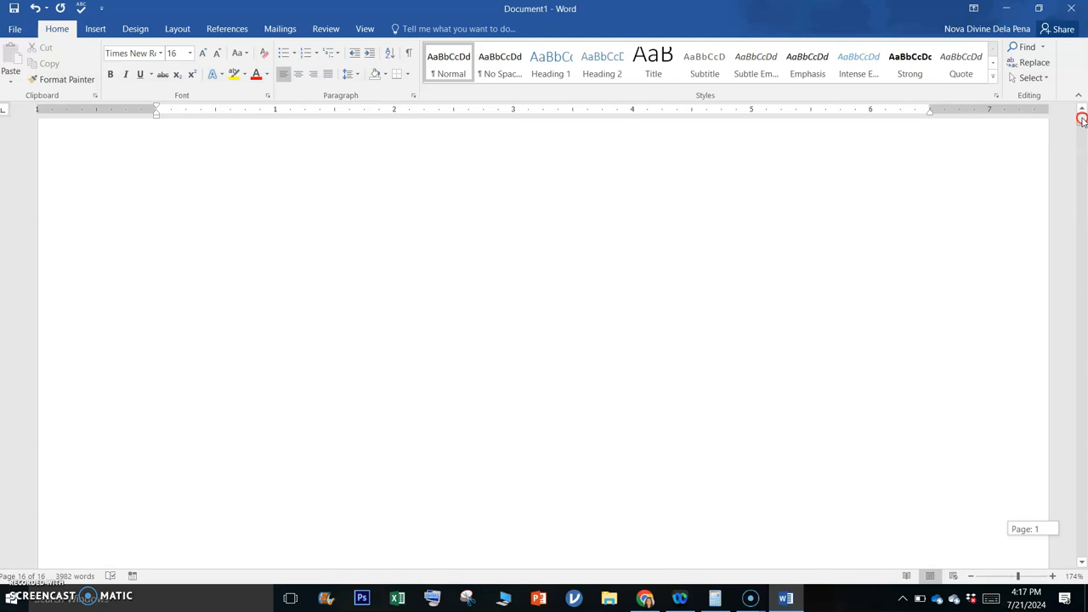
{"action": "double_click", "coordinate": [930, 193]}
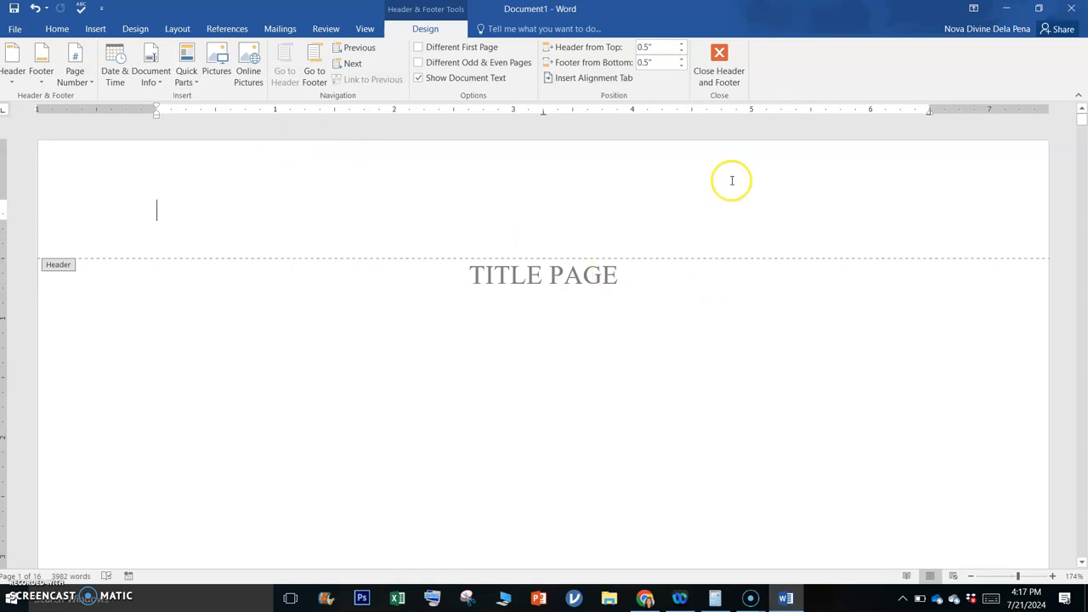
{"action": "left_click", "coordinate": [718, 75]}
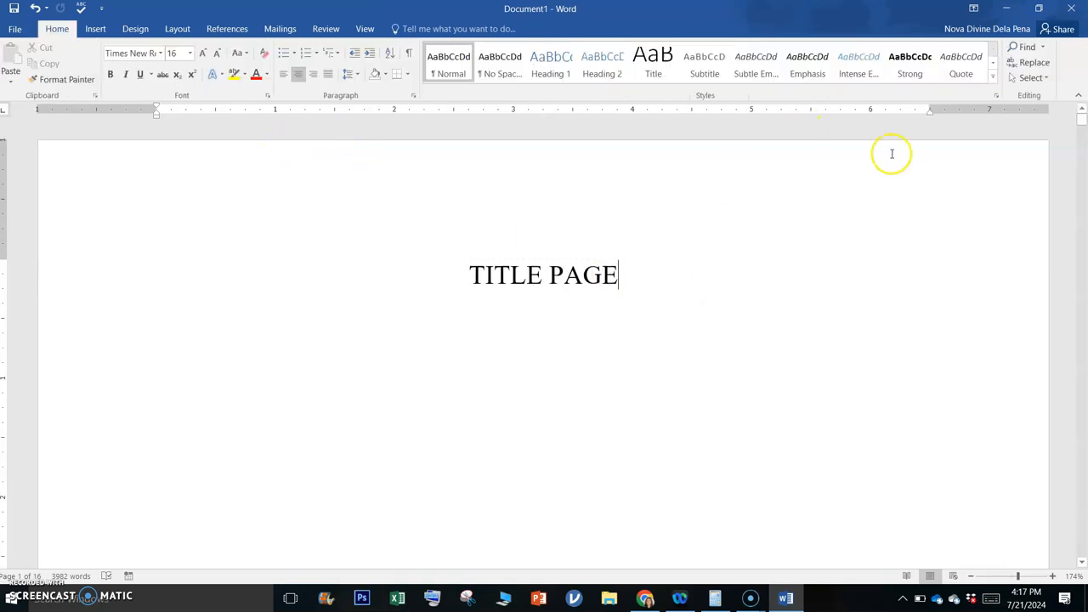
{"action": "double_click", "coordinate": [927, 184]}
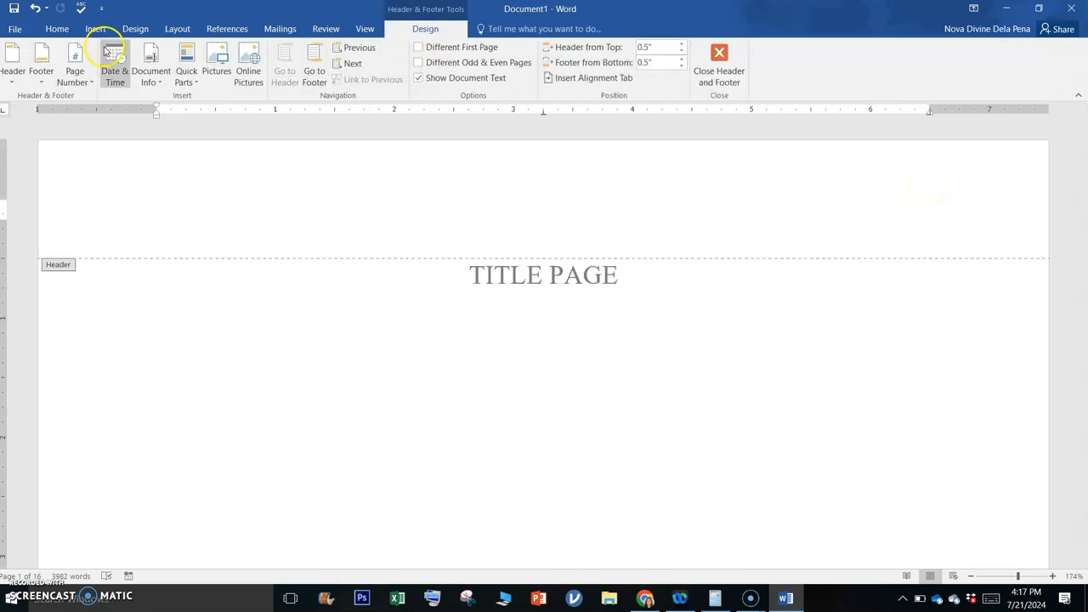
{"action": "left_click", "coordinate": [85, 85]}
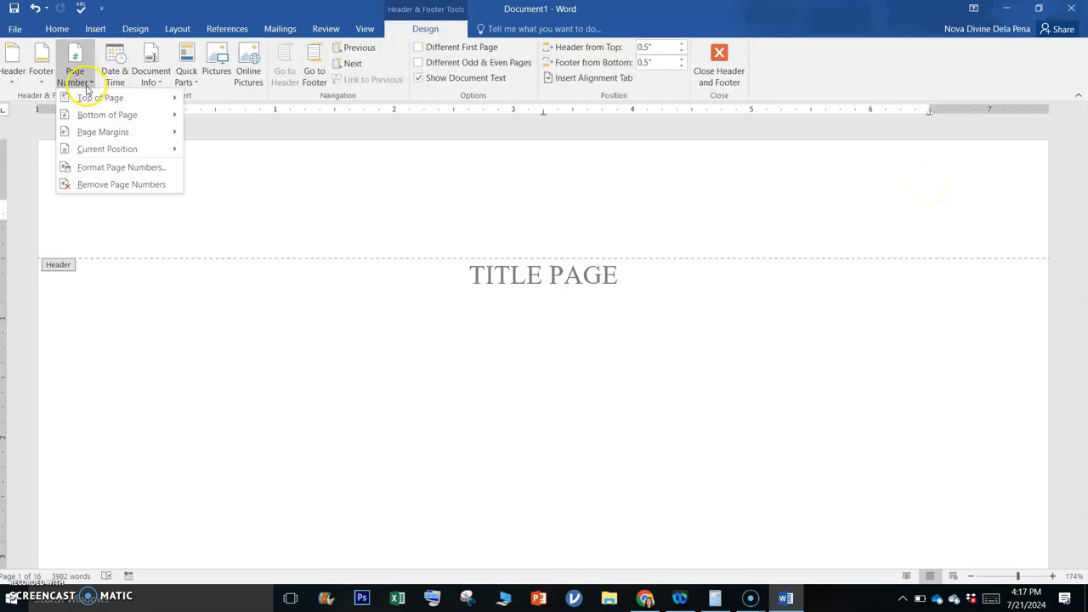
{"action": "mouse_move", "coordinate": [146, 102]}
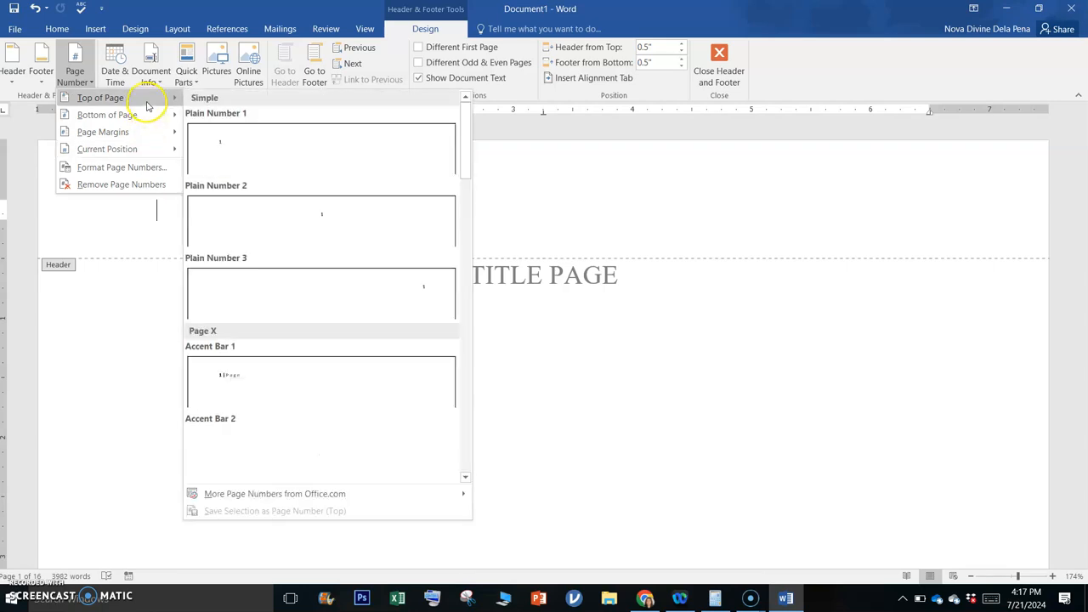
{"action": "left_click", "coordinate": [355, 281]}
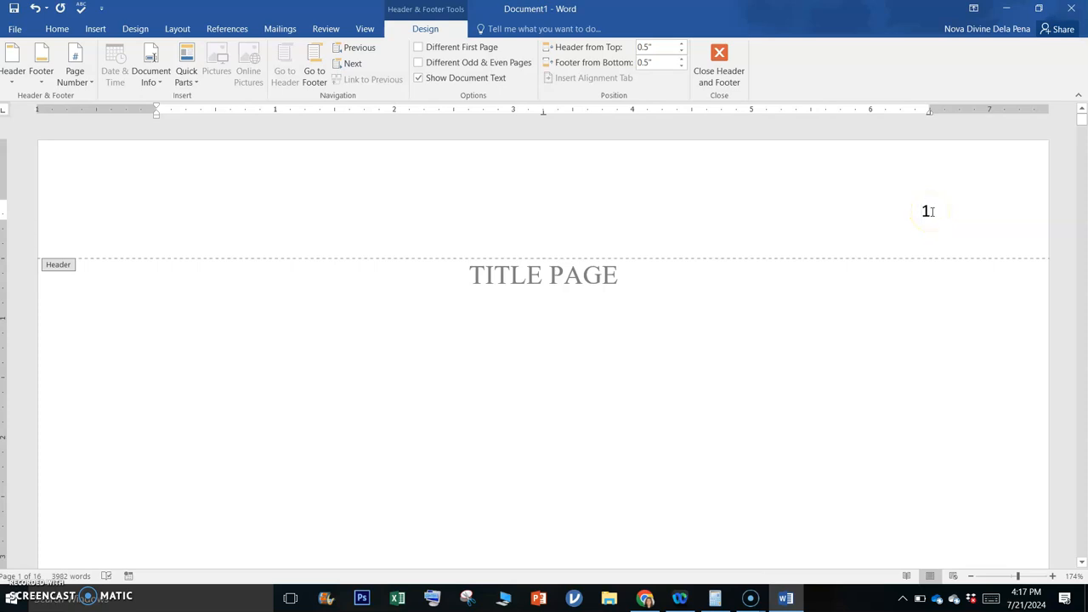
- Format the header page number as i, ii, iii, set numbering to start at i, and close the header
{"action": "double_click", "coordinate": [925, 211]}
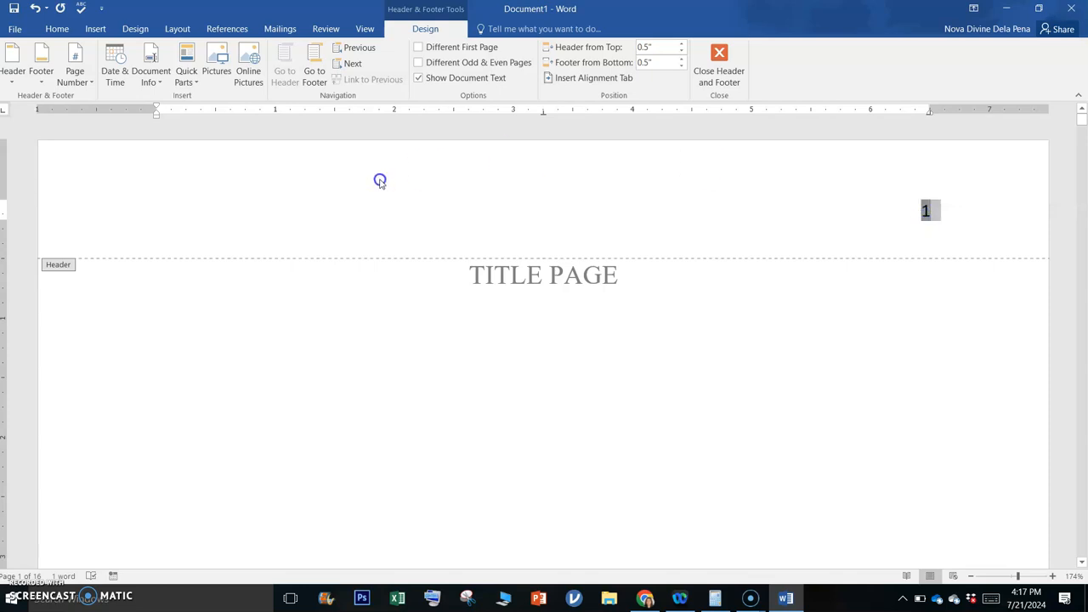
{"action": "left_click", "coordinate": [86, 85]}
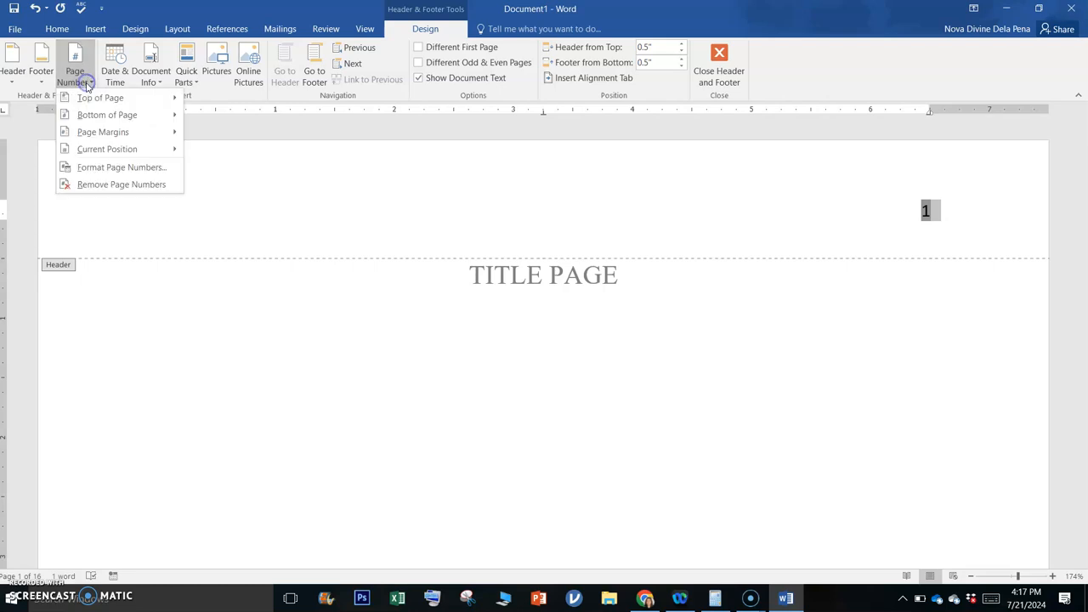
{"action": "left_click", "coordinate": [125, 167]}
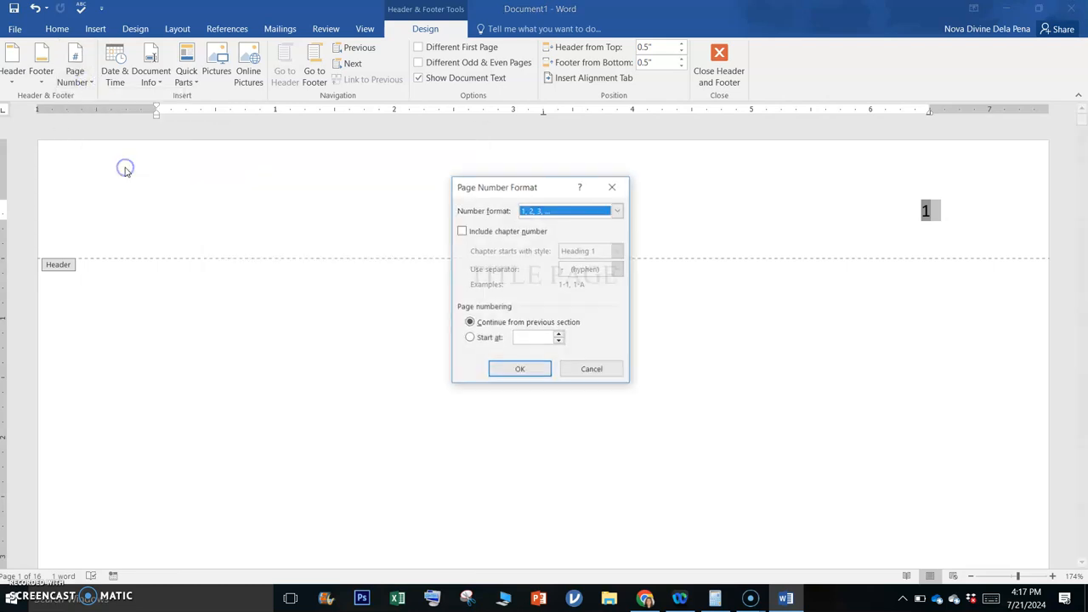
{"action": "left_click", "coordinate": [537, 206]}
{"action": "left_click", "coordinate": [534, 265]}
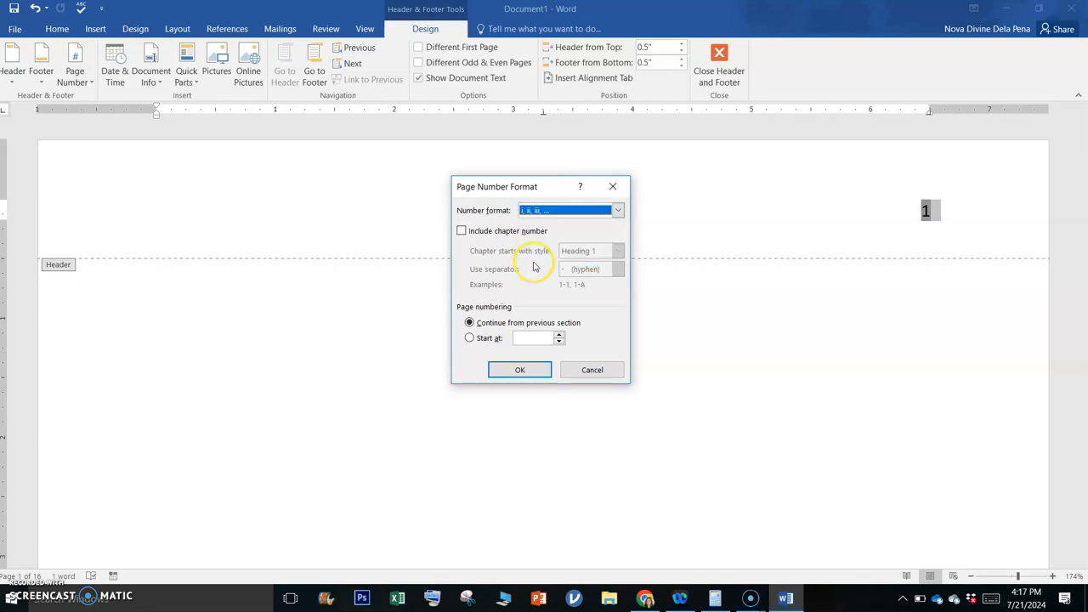
{"action": "left_click", "coordinate": [472, 338]}
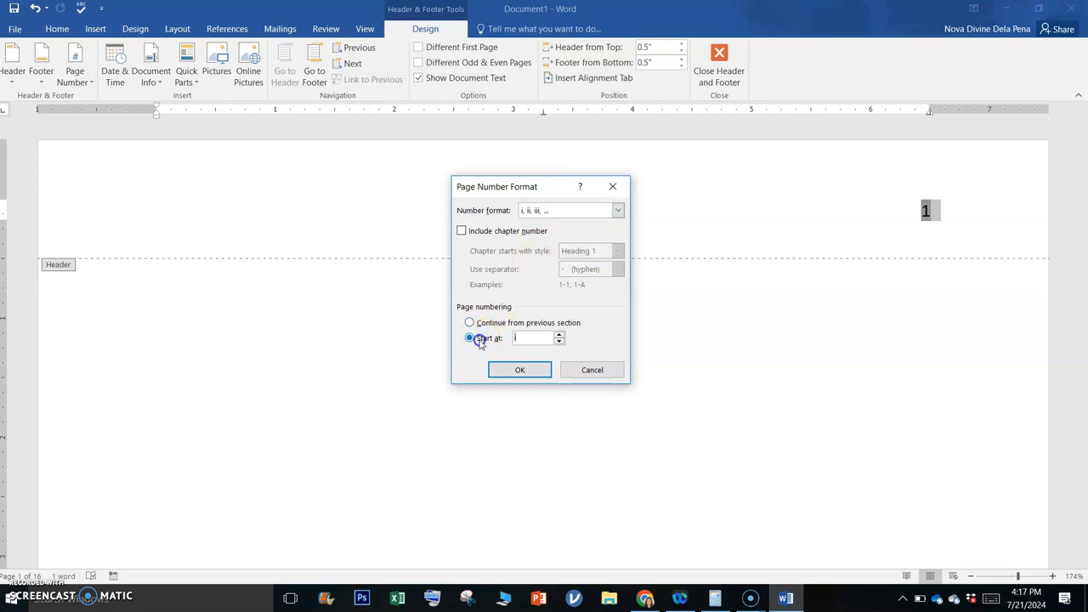
{"action": "left_click", "coordinate": [523, 367]}
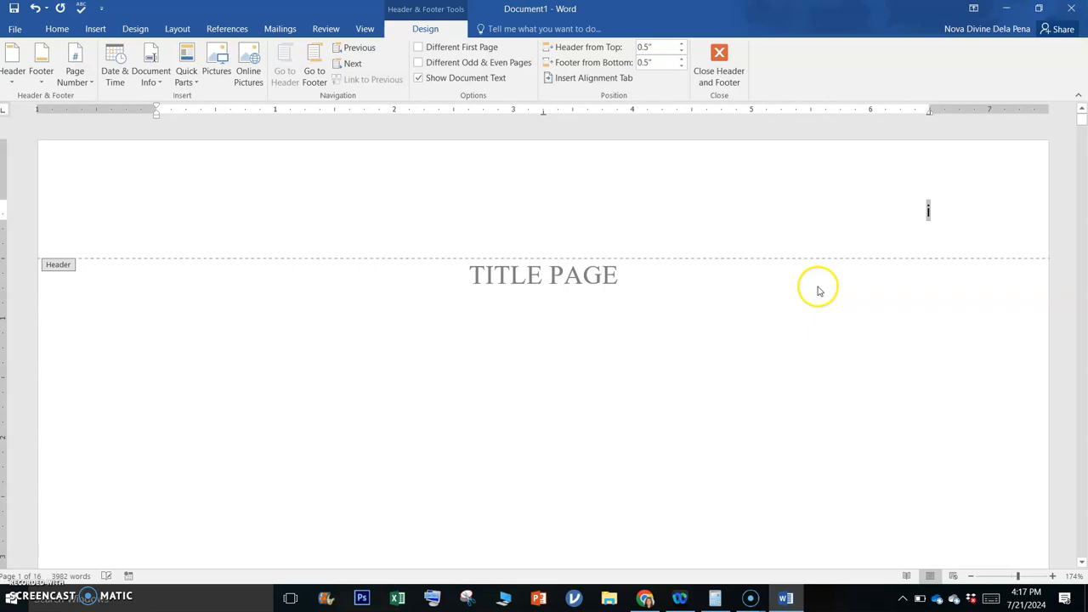
{"action": "left_click", "coordinate": [719, 53]}
{"action": "left_click", "coordinate": [741, 320]}
- Start a new section from the end of page four, before "CHAPTER 1", by applying the page setup to "This point forward"
{"action": "left_click_drag", "start_coordinate": [1083, 126], "coordinate": [1083, 233]}
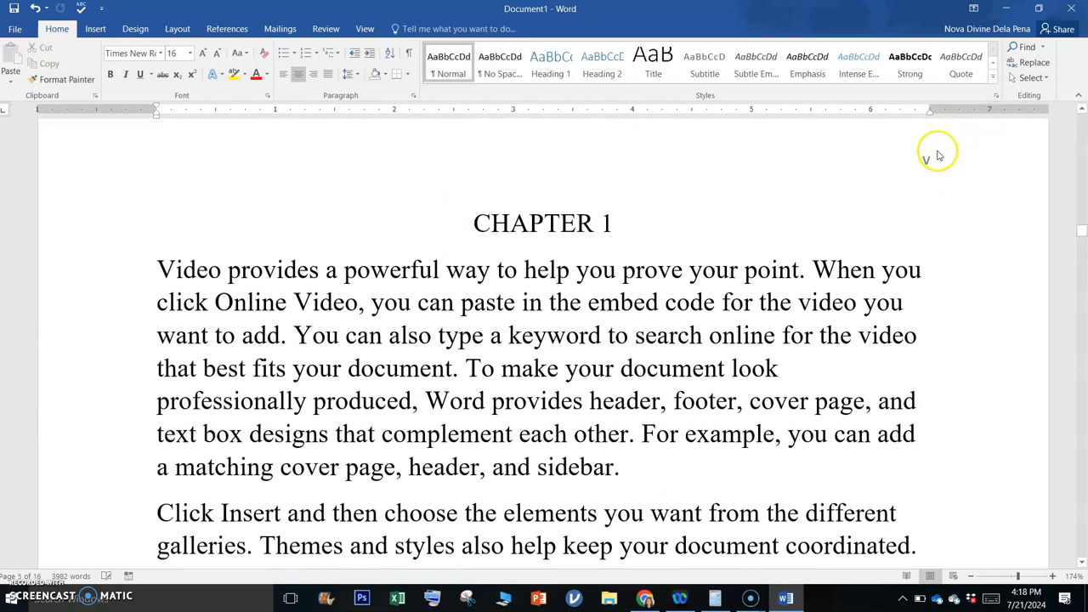
{"action": "double_click", "coordinate": [938, 151]}
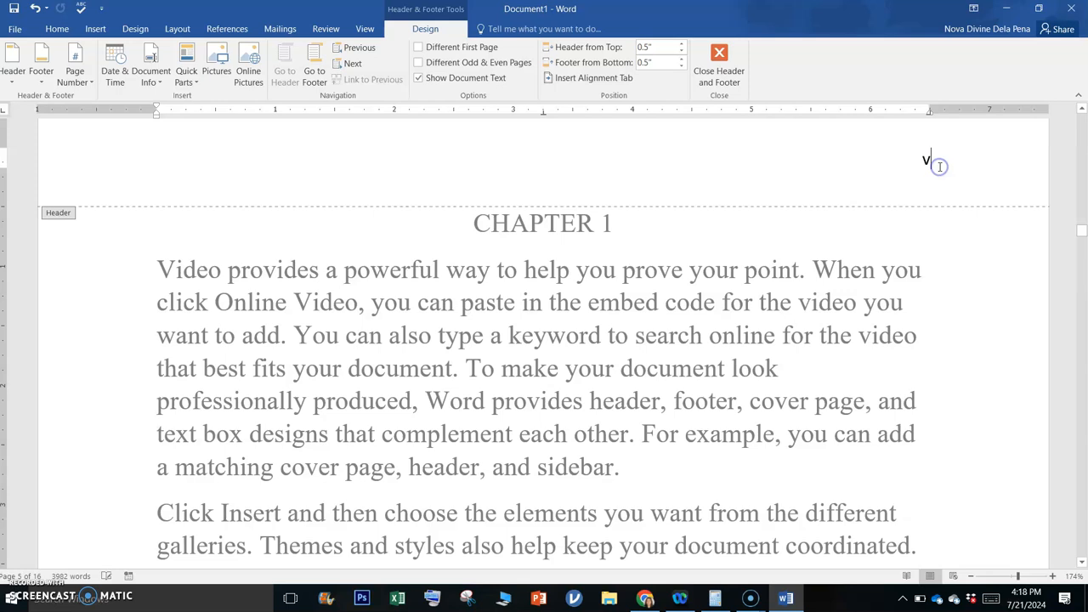
{"action": "left_click_drag", "start_coordinate": [1084, 237], "coordinate": [1082, 224]}
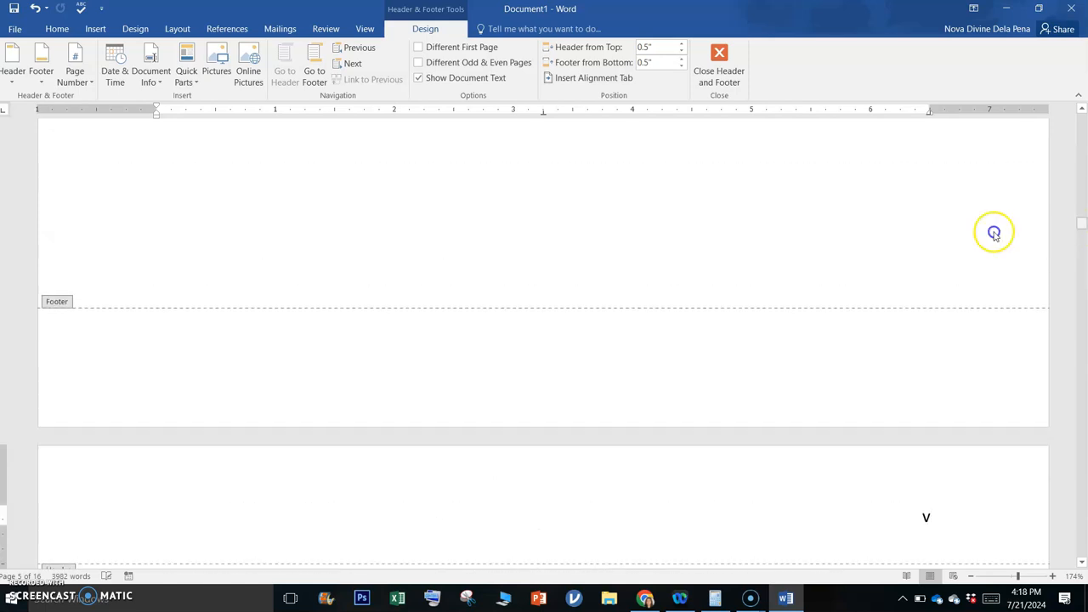
{"action": "double_click", "coordinate": [904, 277]}
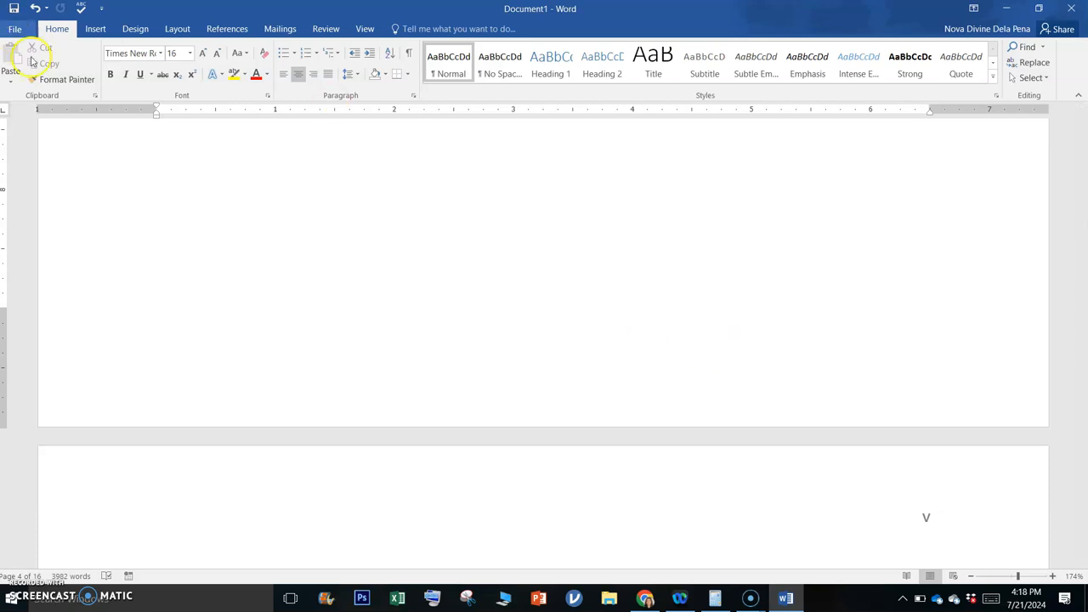
{"action": "left_click", "coordinate": [174, 27]}
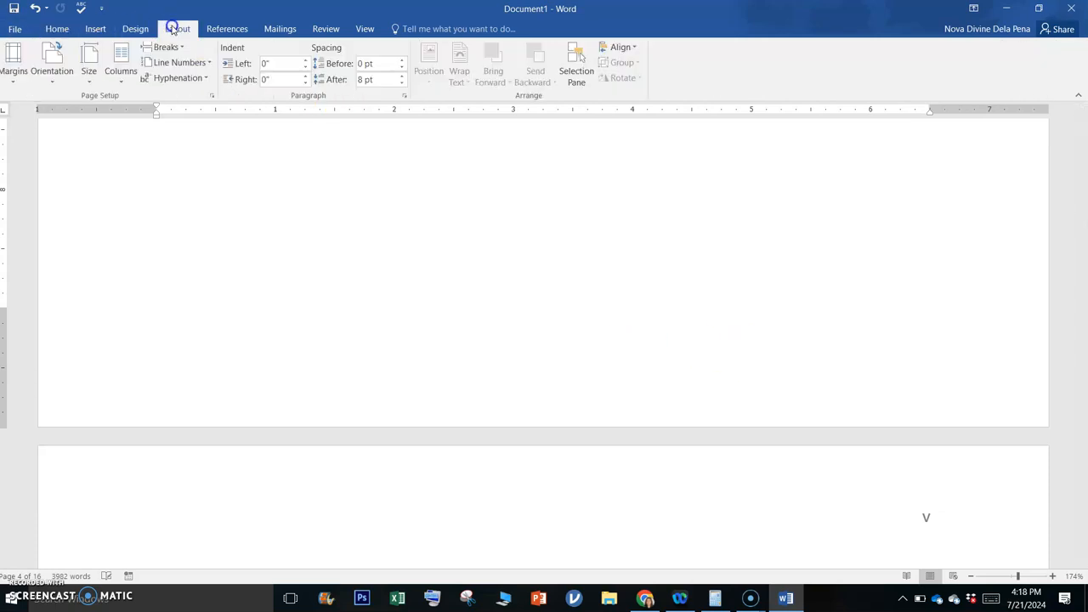
{"action": "left_click", "coordinate": [212, 97]}
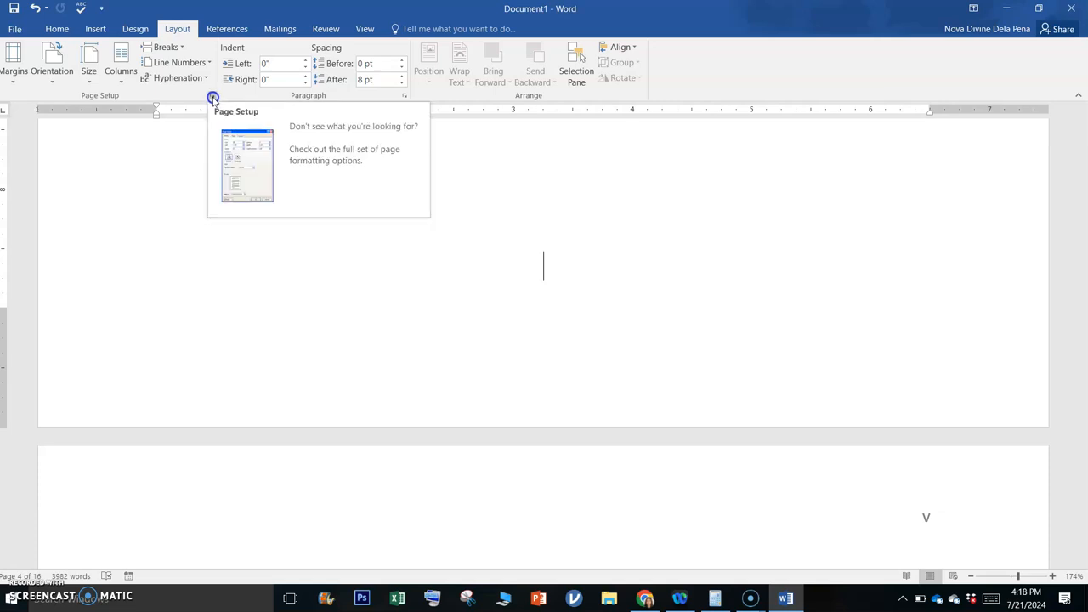
{"action": "left_click", "coordinate": [213, 98]}
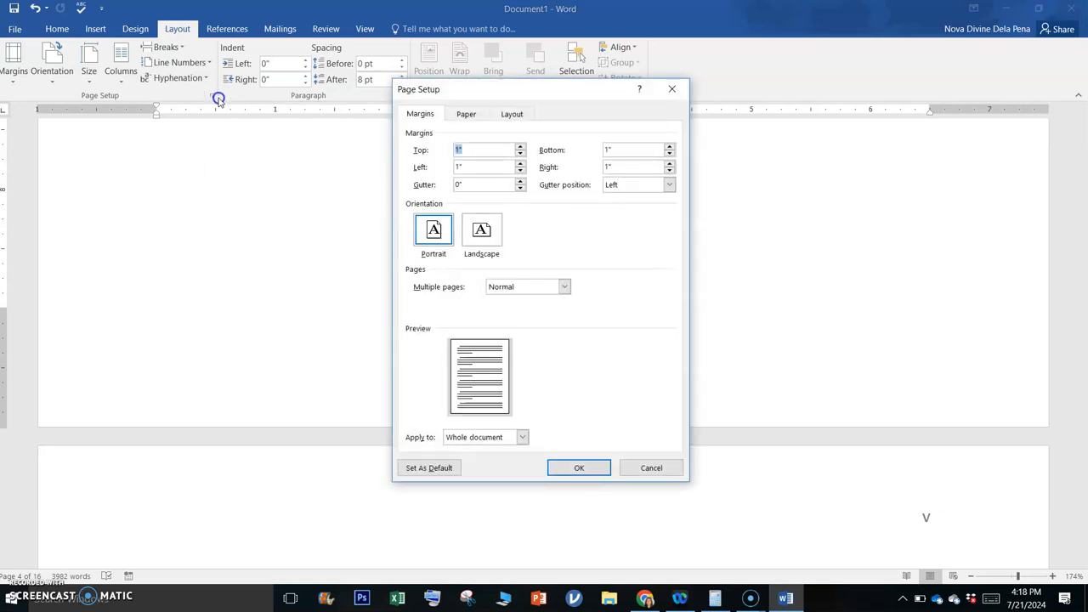
{"action": "left_click", "coordinate": [491, 437]}
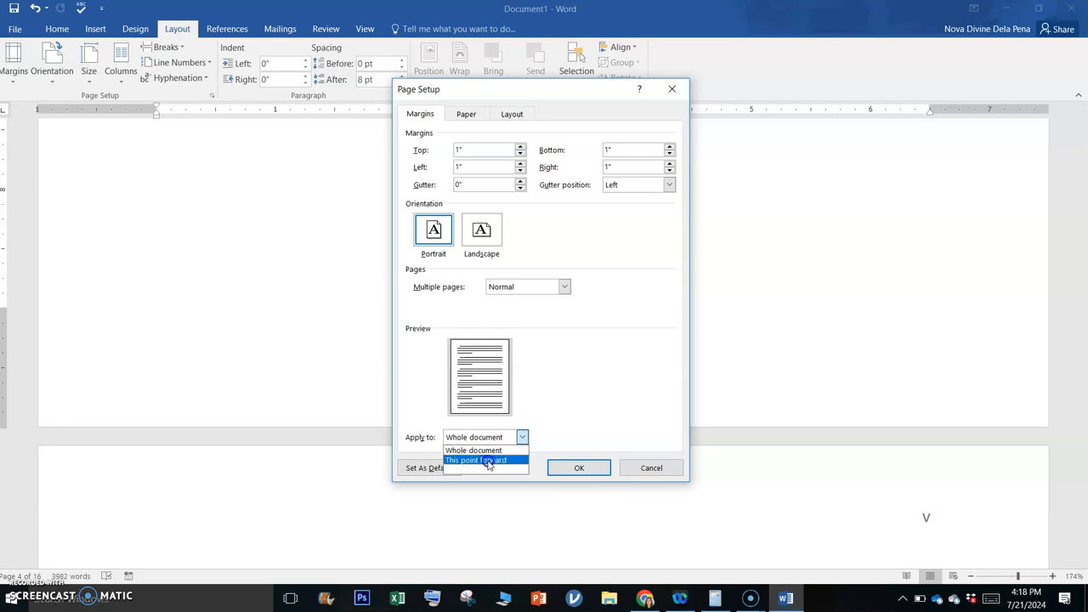
{"action": "left_click", "coordinate": [494, 461]}
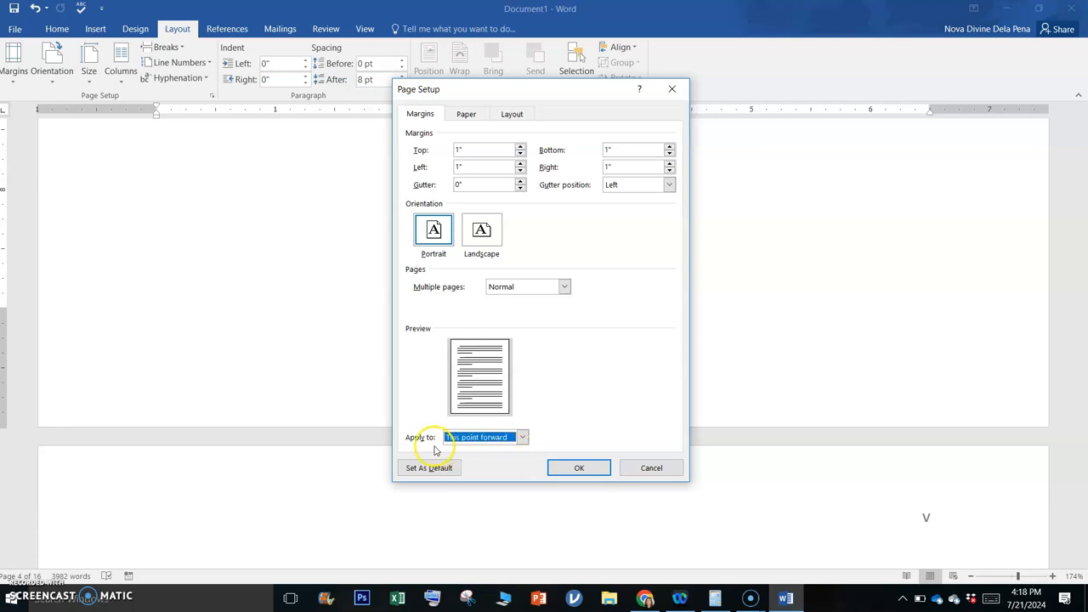
{"action": "left_click", "coordinate": [571, 469]}
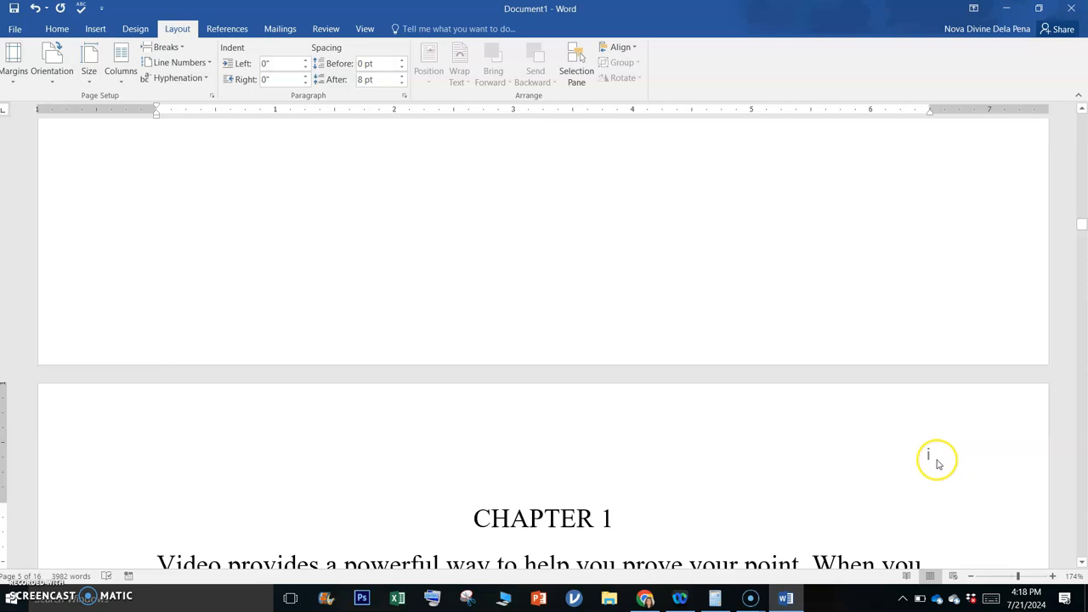
- Format the page number in the Chapter 1 section's header as 1, 2, 3, starting at 1, and return to the body text
{"action": "left_click_drag", "start_coordinate": [1081, 226], "coordinate": [1077, 227]}
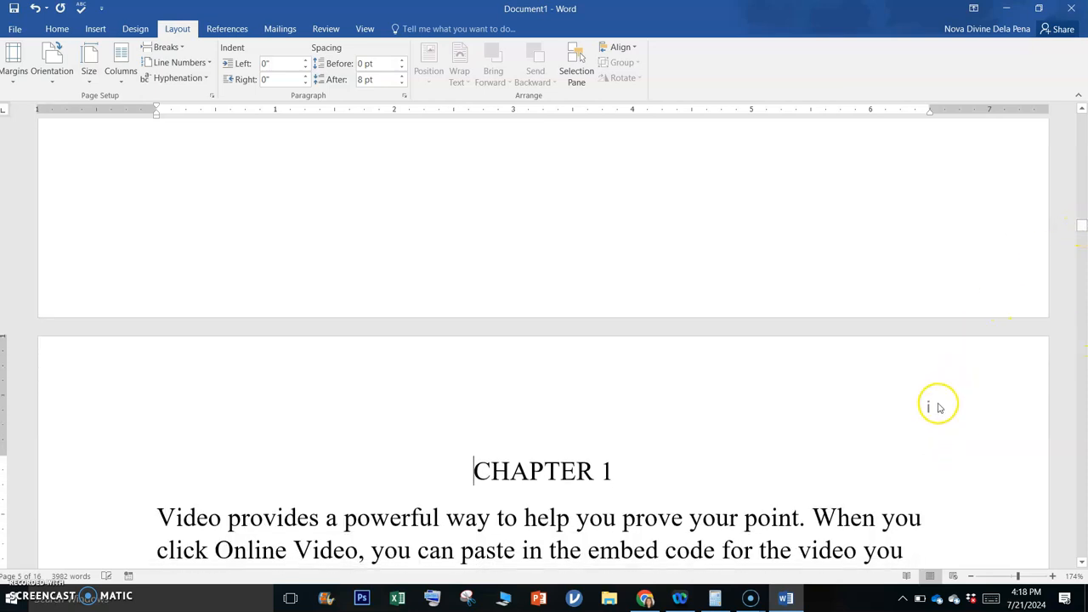
{"action": "double_click", "coordinate": [933, 407]}
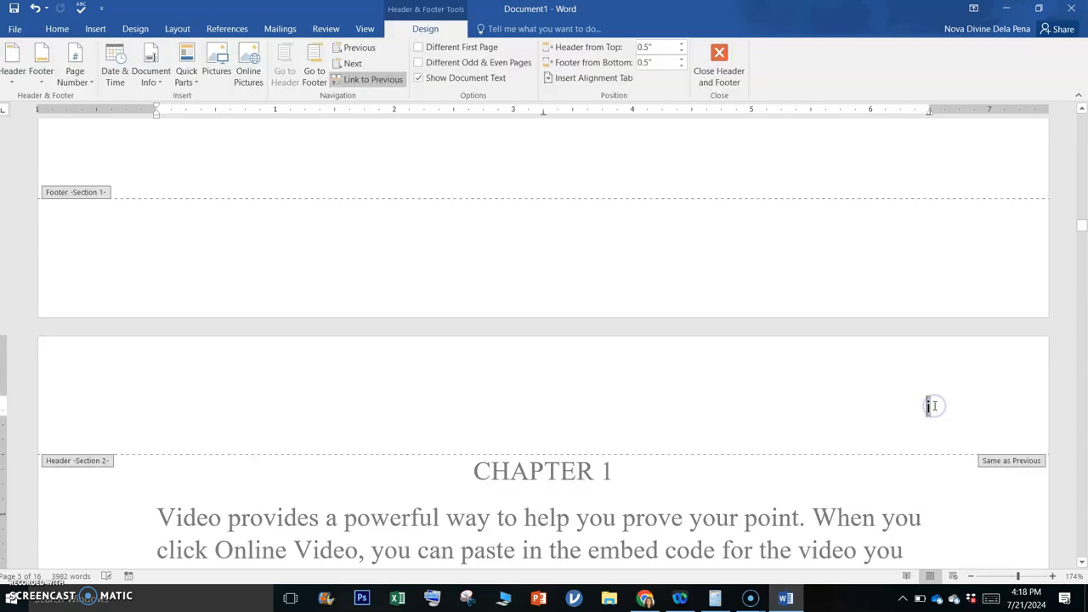
{"action": "double_click", "coordinate": [930, 407]}
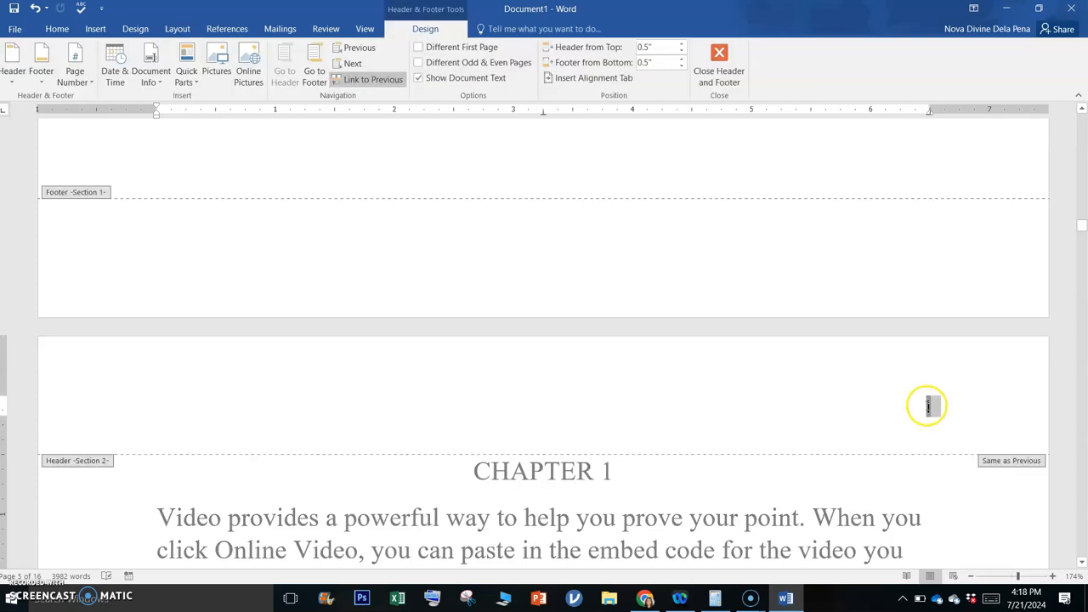
{"action": "left_click", "coordinate": [86, 84]}
{"action": "left_click", "coordinate": [126, 170]}
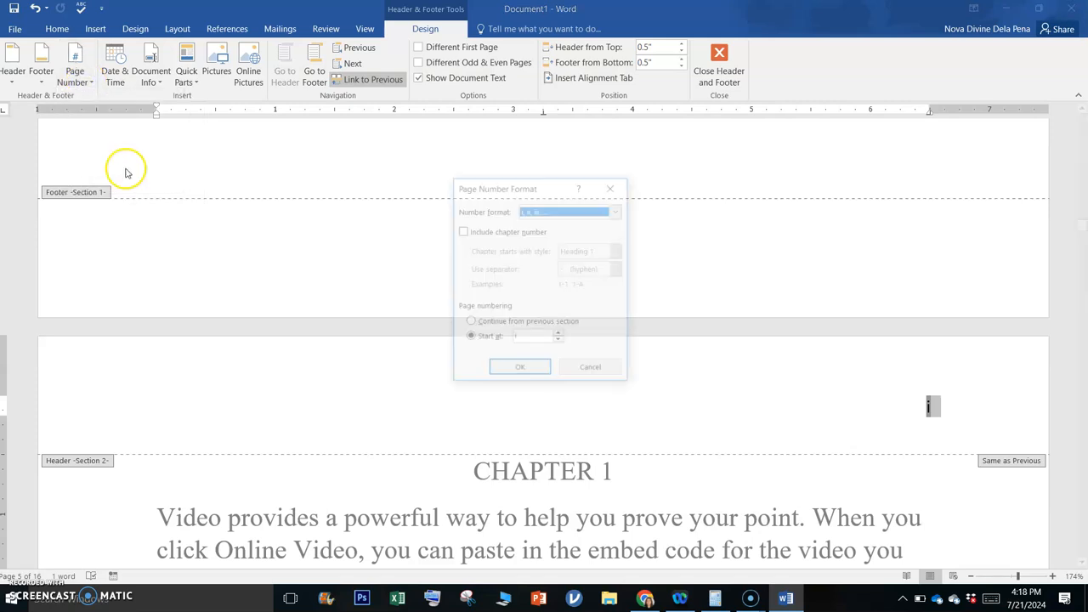
{"action": "left_click", "coordinate": [577, 213]}
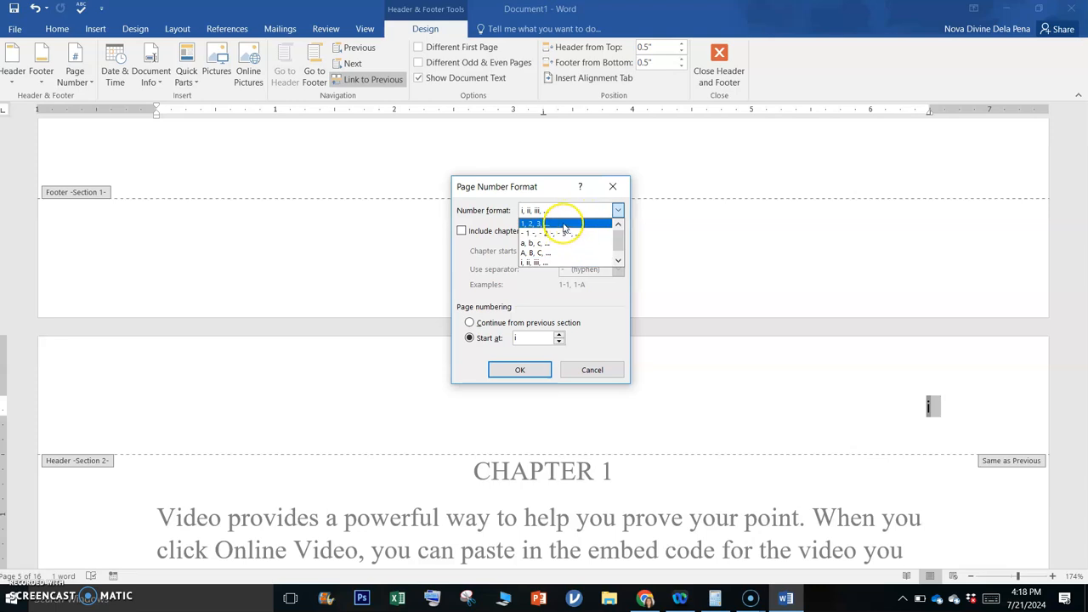
{"action": "left_click", "coordinate": [561, 224]}
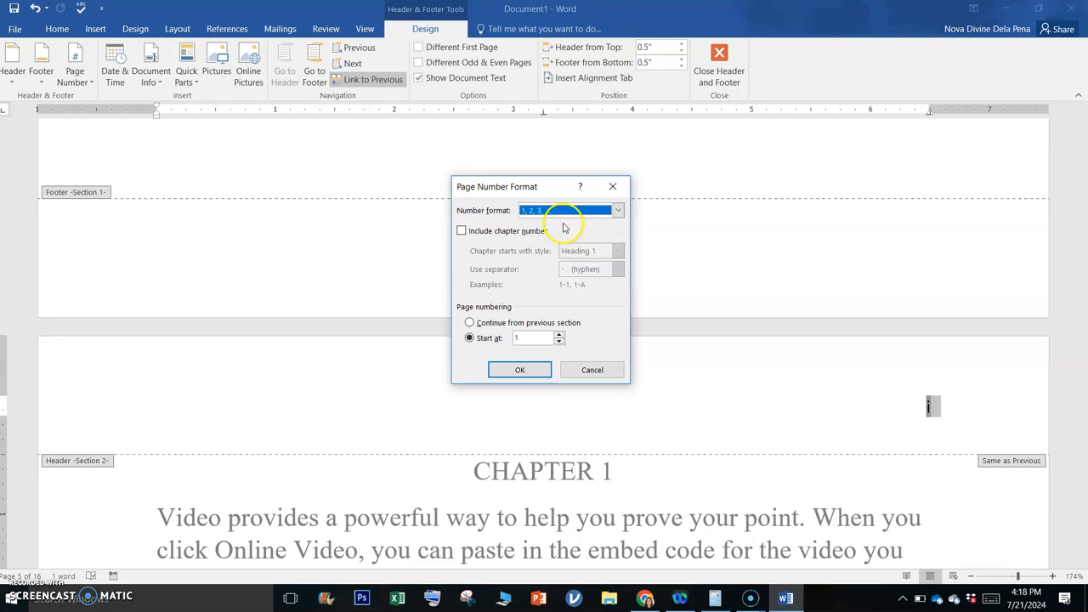
{"action": "left_click", "coordinate": [516, 371]}
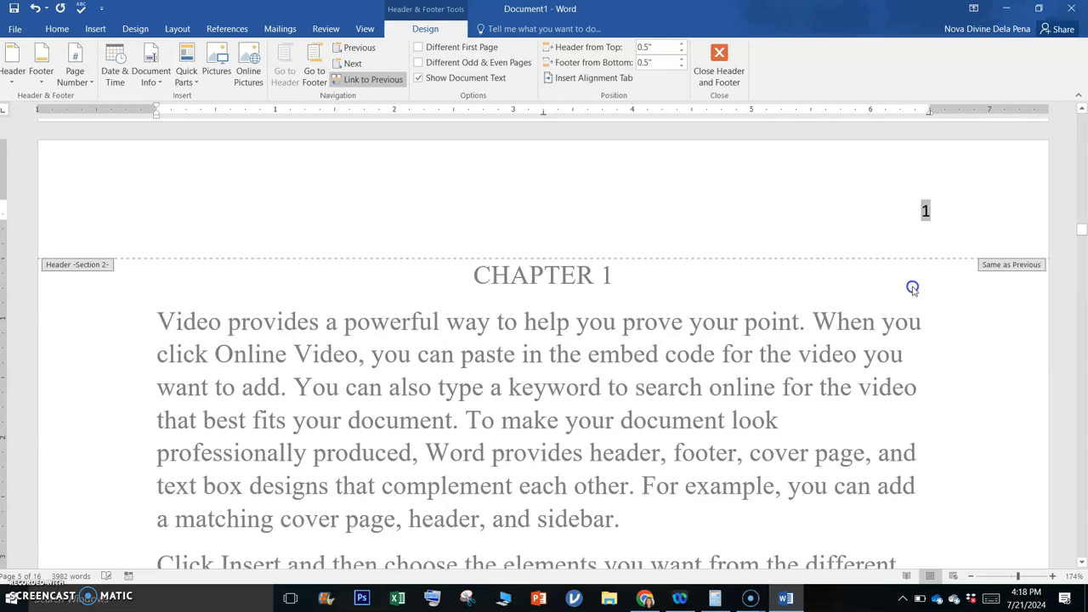
{"action": "double_click", "coordinate": [975, 351]}
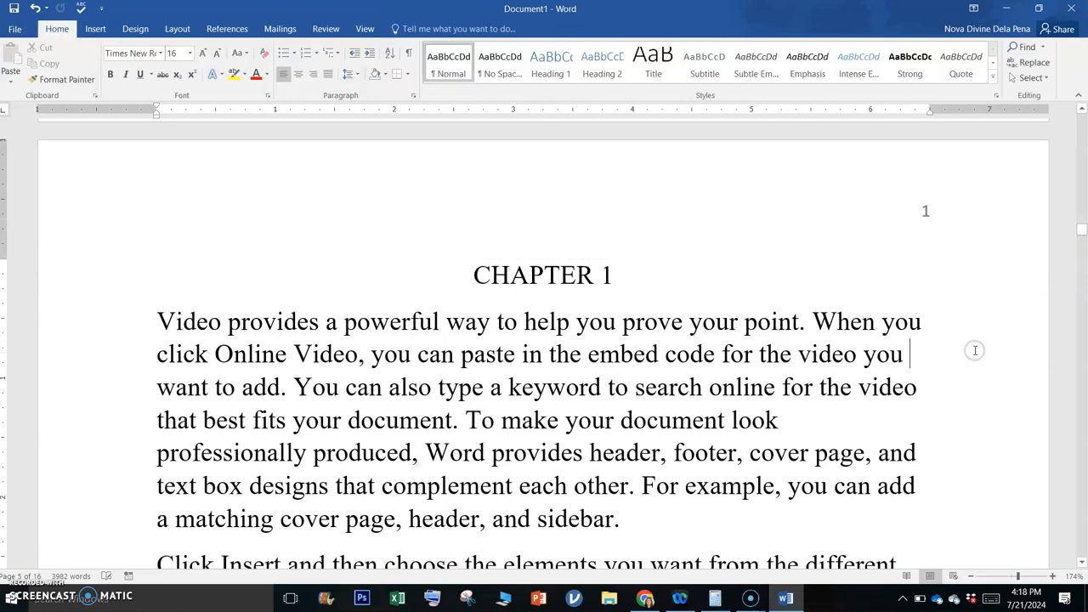
- Remove the page number from the title page by enabling Different First Page in its header, and close the header
{"action": "mouse_move", "coordinate": [1082, 235]}
{"action": "left_mouse_down"}
{"action": "mouse_move", "coordinate": [1082, 252]}
{"action": "mouse_move", "coordinate": [1083, 111]}
{"action": "mouse_move", "coordinate": [1084, 231]}
{"action": "left_mouse_up"}
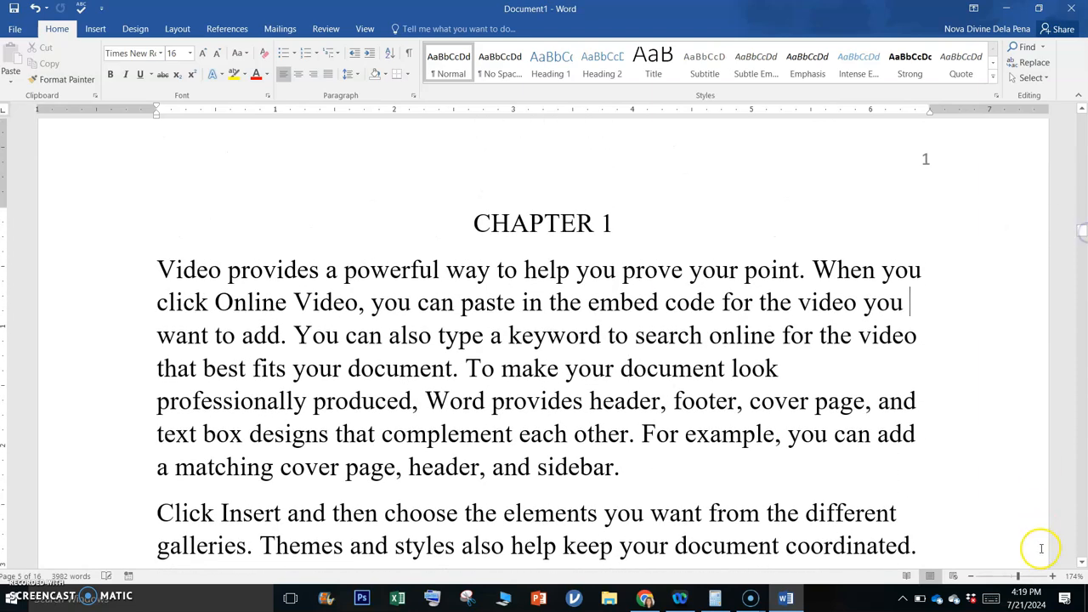
{"action": "left_click", "coordinate": [1018, 577]}
{"action": "left_click_drag", "start_coordinate": [1018, 577], "coordinate": [1009, 580]}
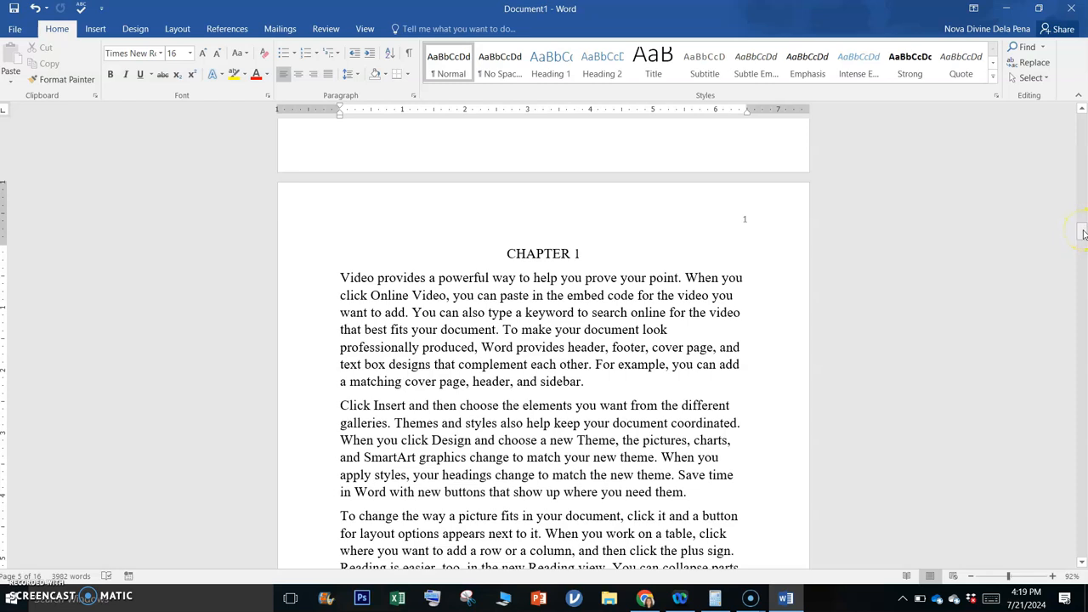
{"action": "left_click_drag", "start_coordinate": [1083, 234], "coordinate": [1084, 119]}
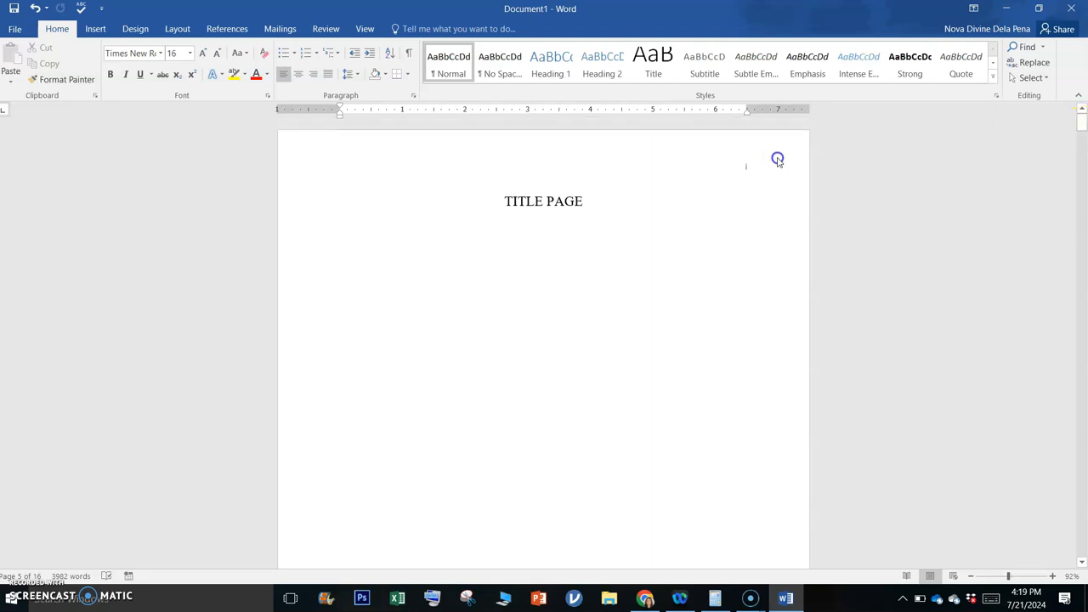
{"action": "double_click", "coordinate": [759, 169]}
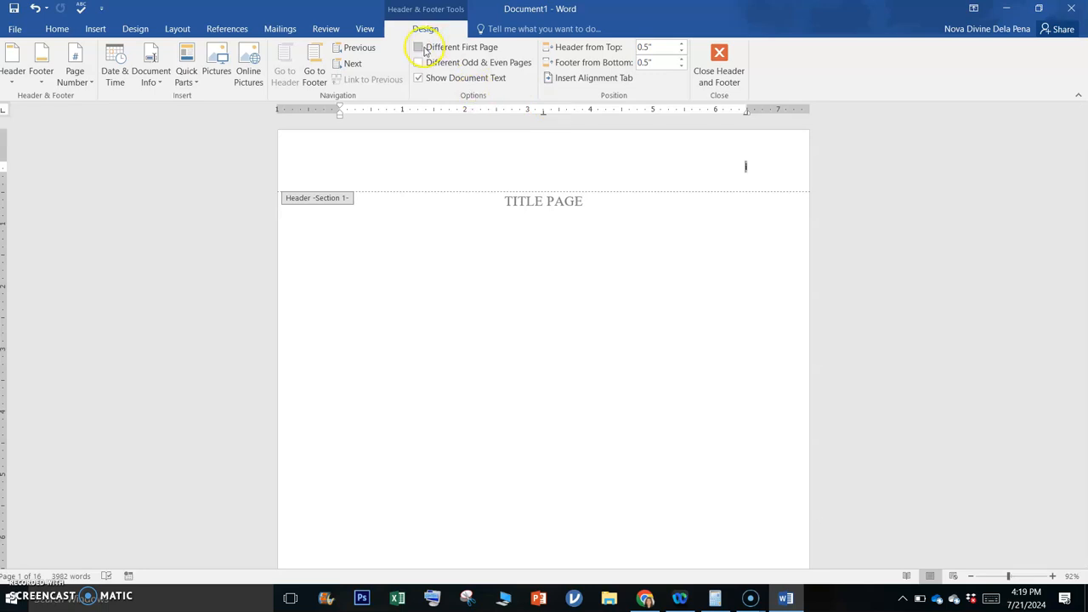
{"action": "left_click", "coordinate": [419, 48]}
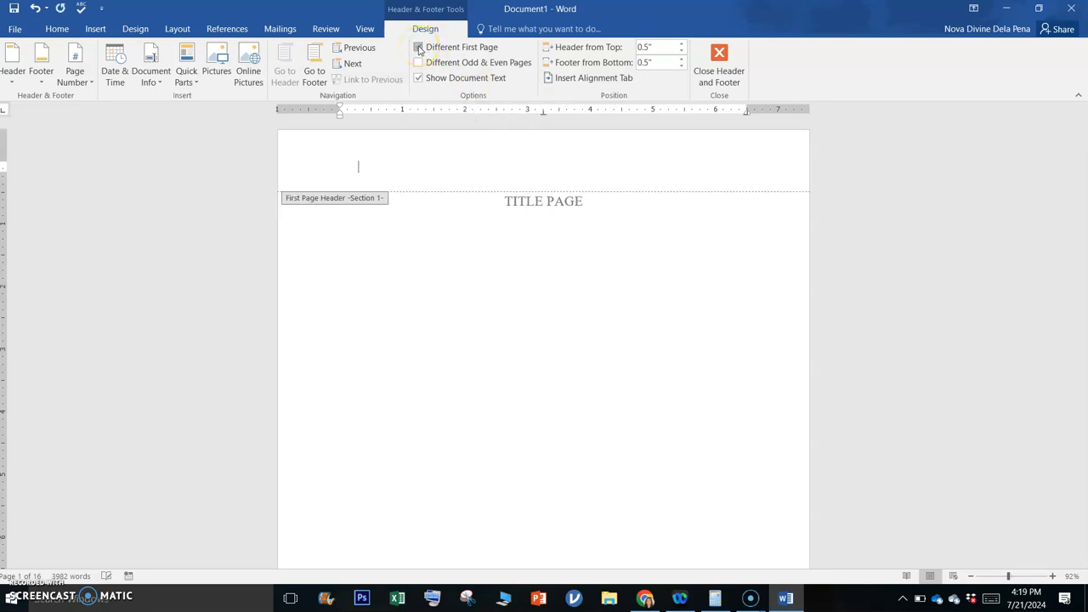
{"action": "left_click", "coordinate": [717, 71]}
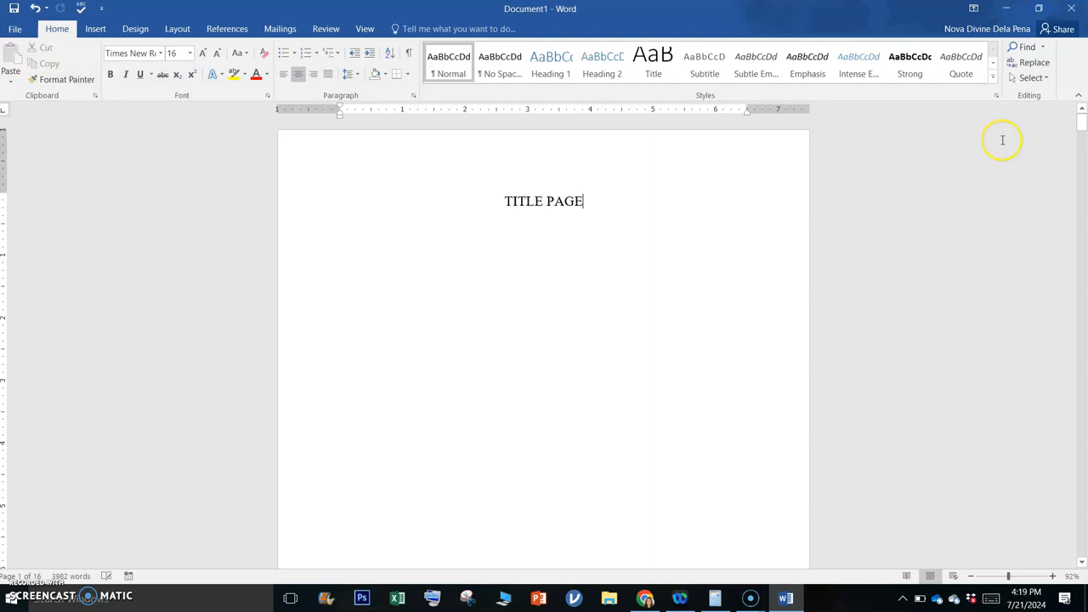
{"action": "left_click_drag", "start_coordinate": [1082, 123], "coordinate": [1060, 19]}
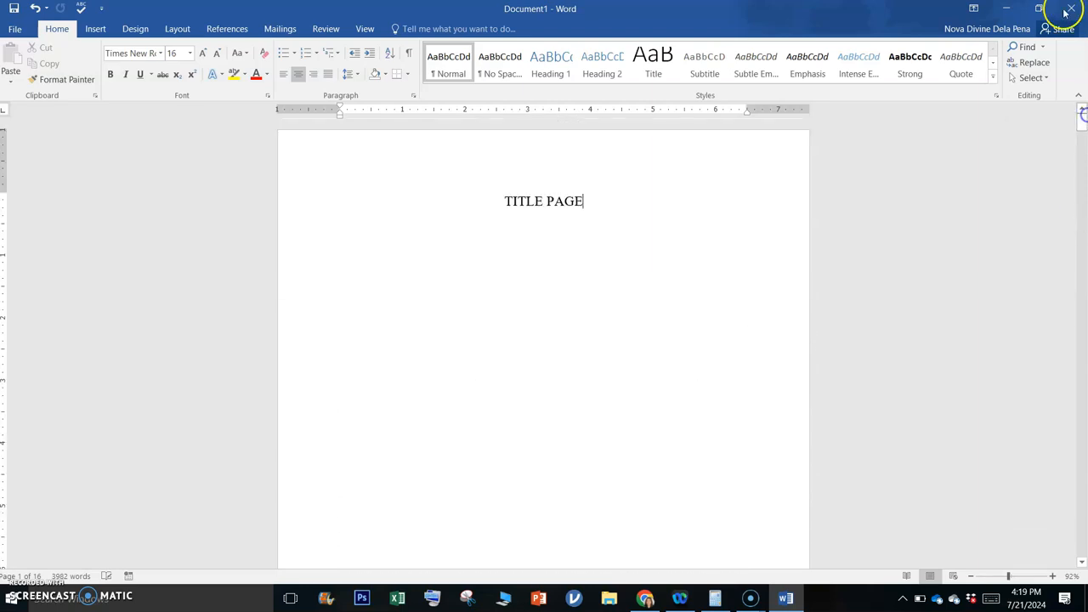